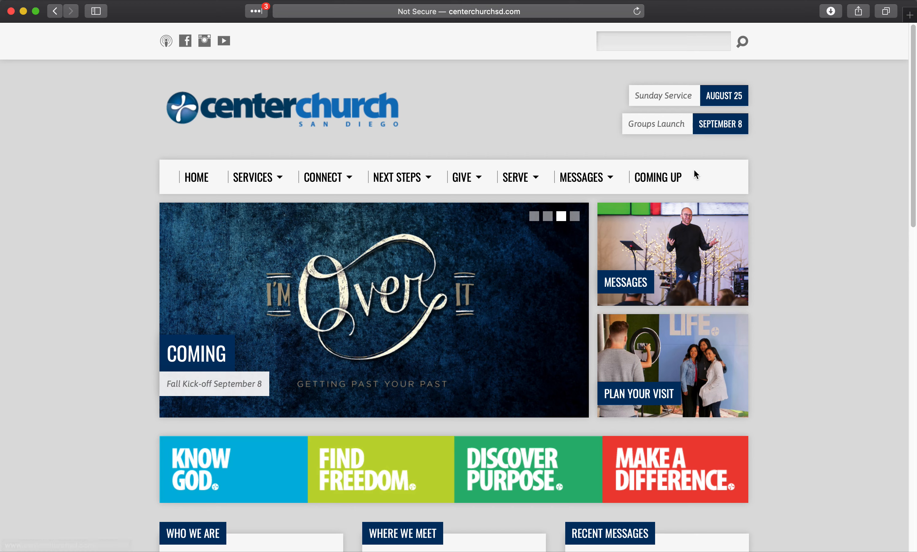
# - Open the COMING UP calendar page on the Center Church website
pyautogui.click(658, 179)
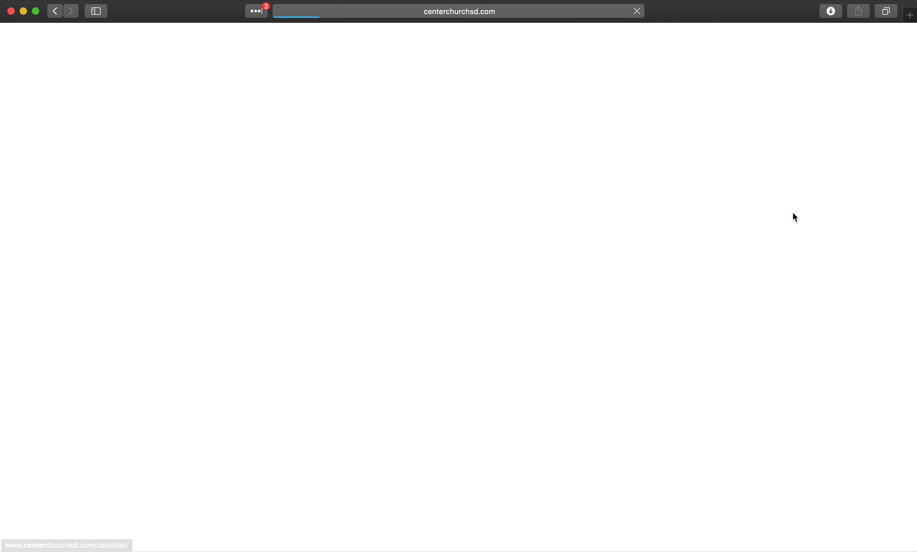
pyautogui.scroll(-5, 809, 325)
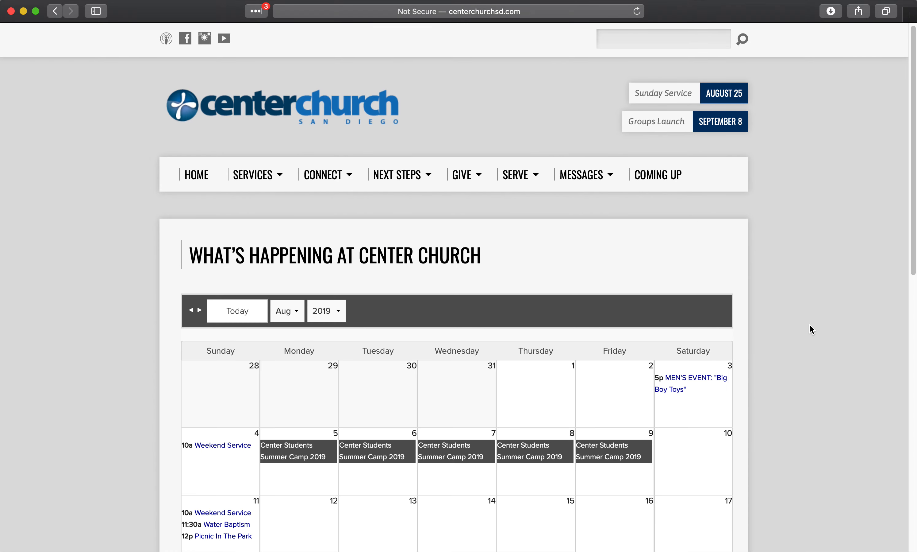
pyautogui.scroll(-3, 810, 325)
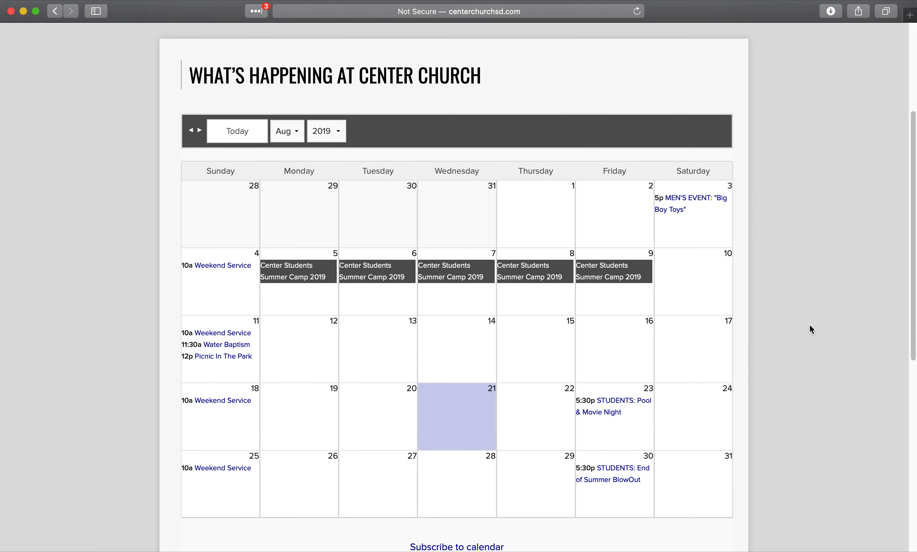
pyautogui.scroll(-1, 821, 315)
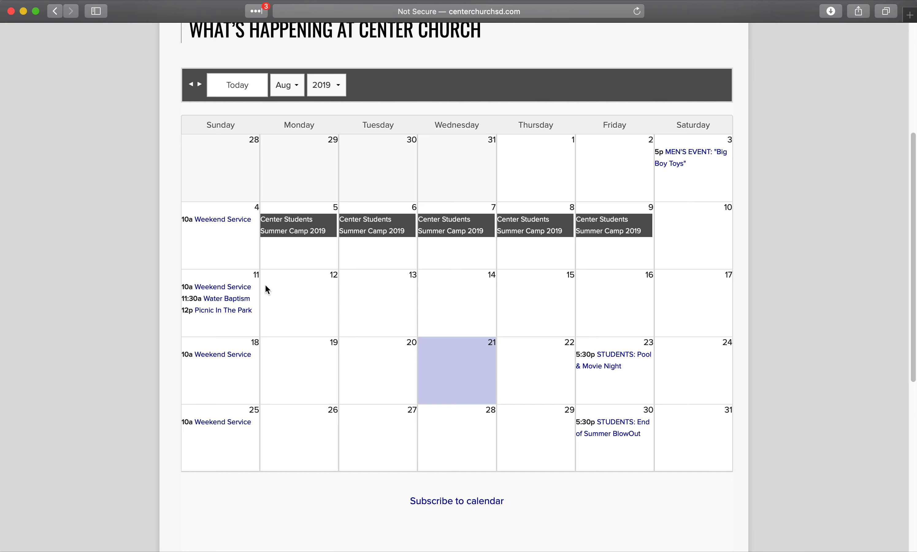
pyautogui.scroll(2, 265, 291)
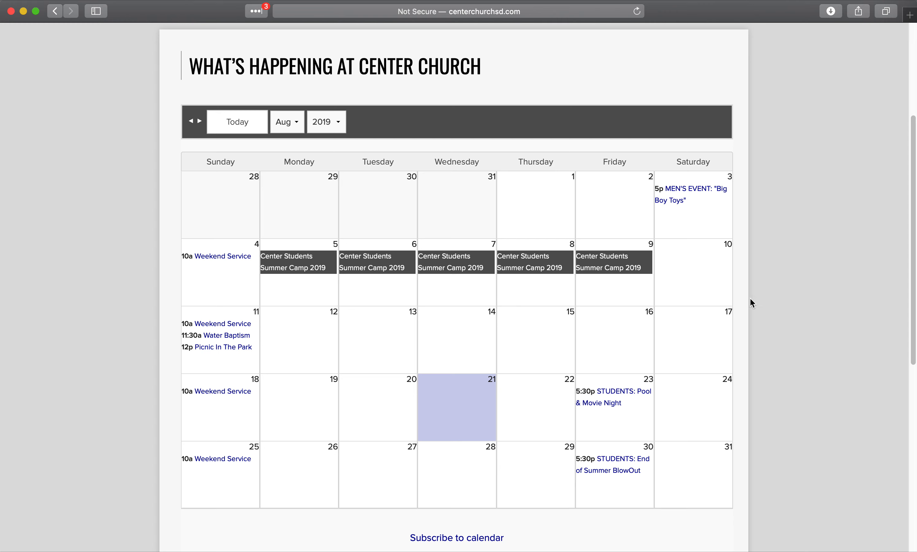
pyautogui.scroll(5, 822, 295)
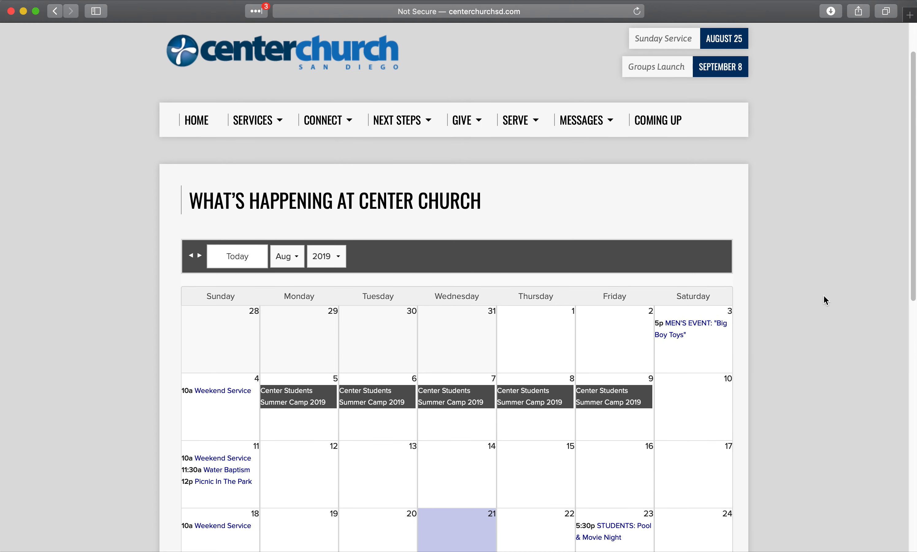
pyautogui.scroll(-2, 781, 350)
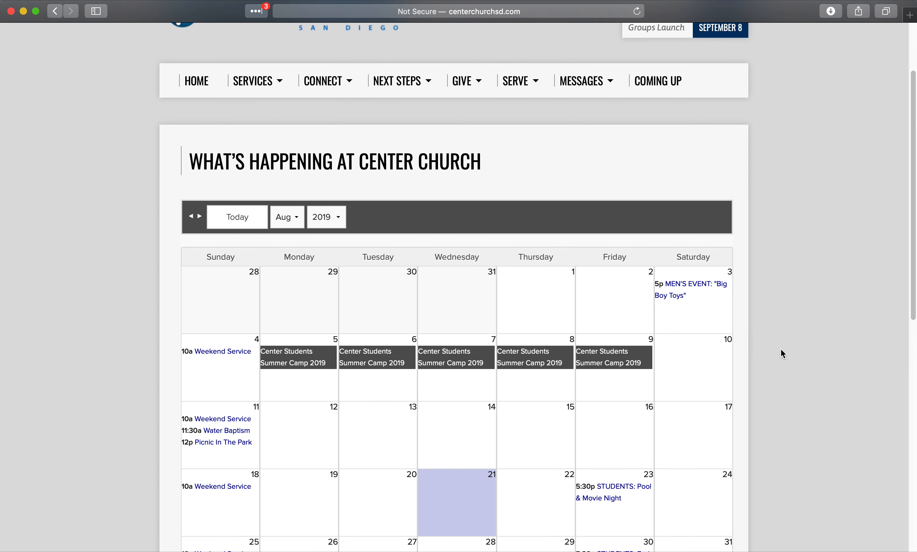
pyautogui.scroll(-5, 782, 348)
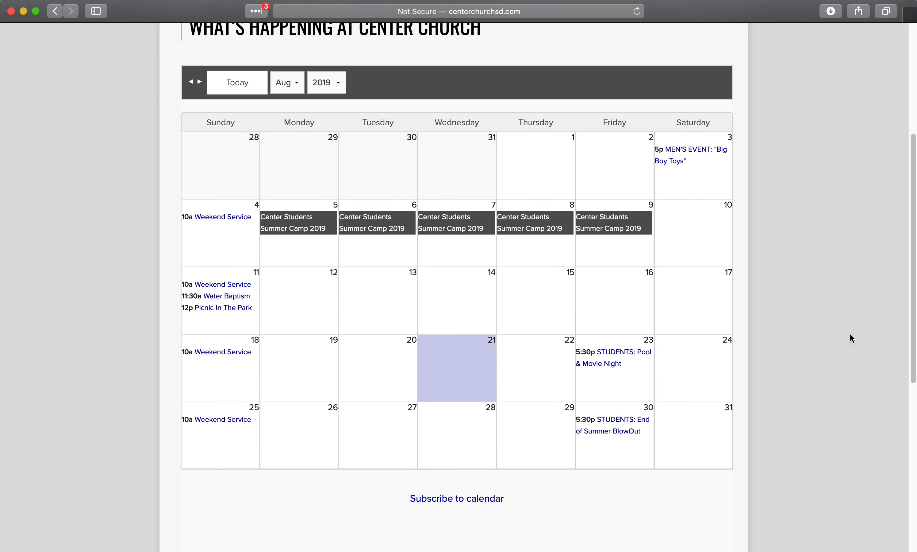
pyautogui.scroll(2, 842, 329)
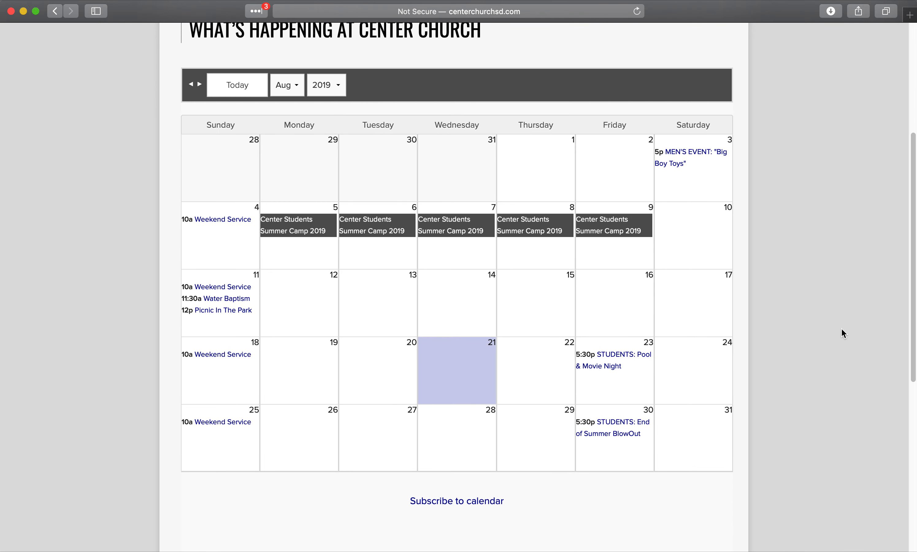
pyautogui.scroll(9, 842, 329)
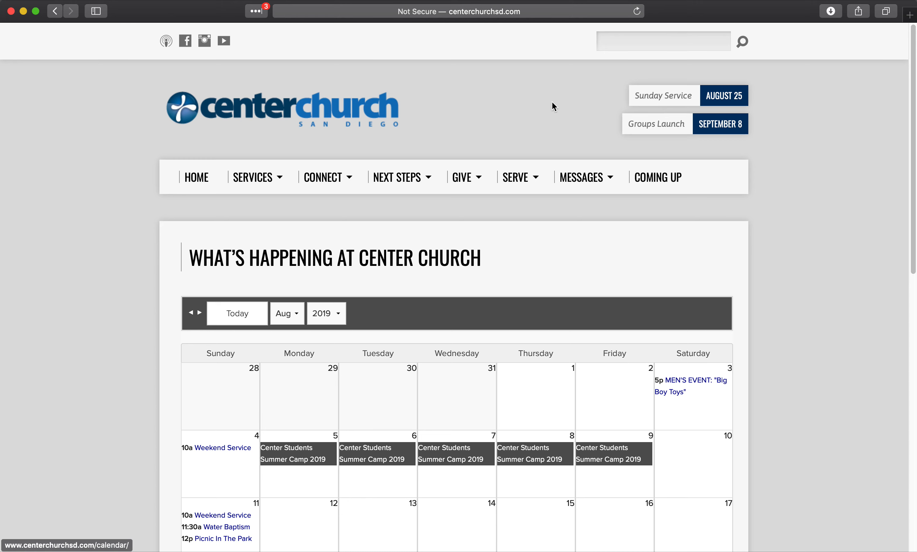
pyautogui.click(910, 15)
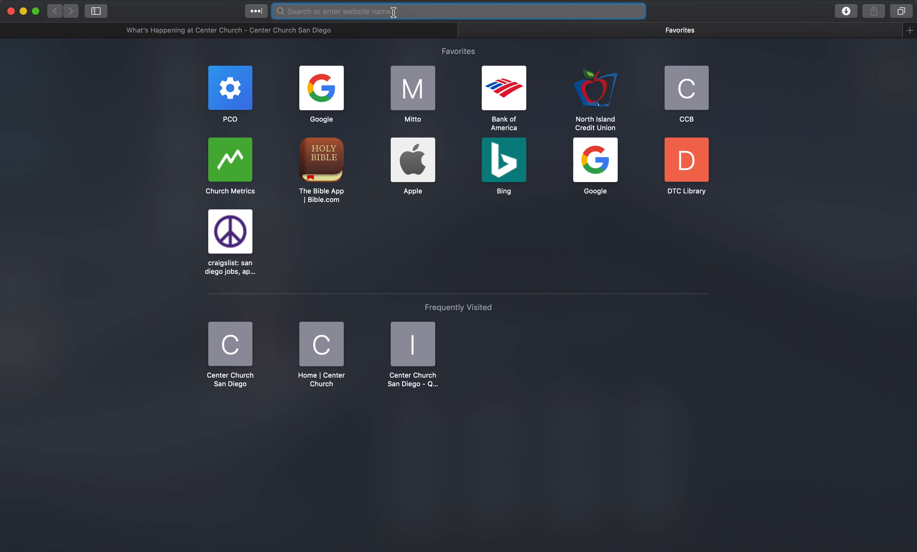
# - Load centerchurch.ccbchurch.com in the new Safari tab
pyautogui.write('center')
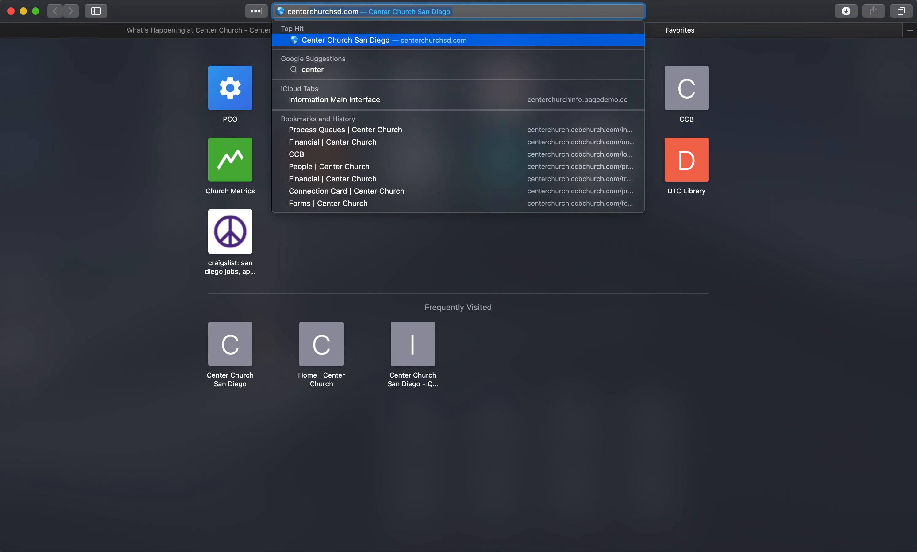
pyautogui.write('church.ccbc')
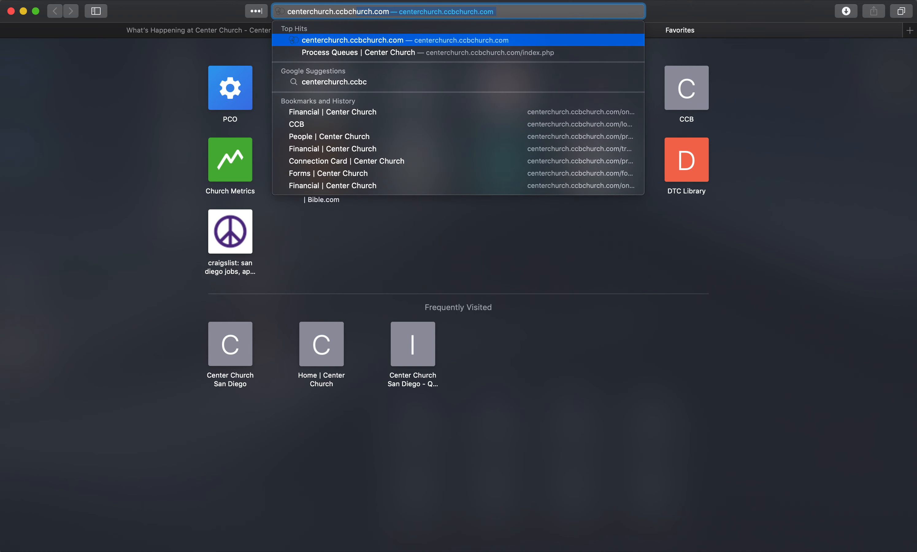
pyautogui.write('hurch.com')
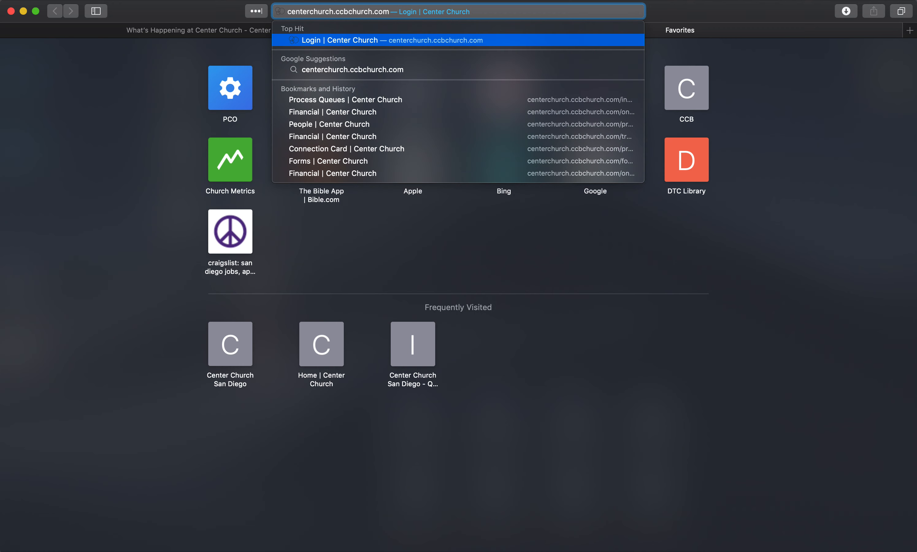
pyautogui.press('Return')
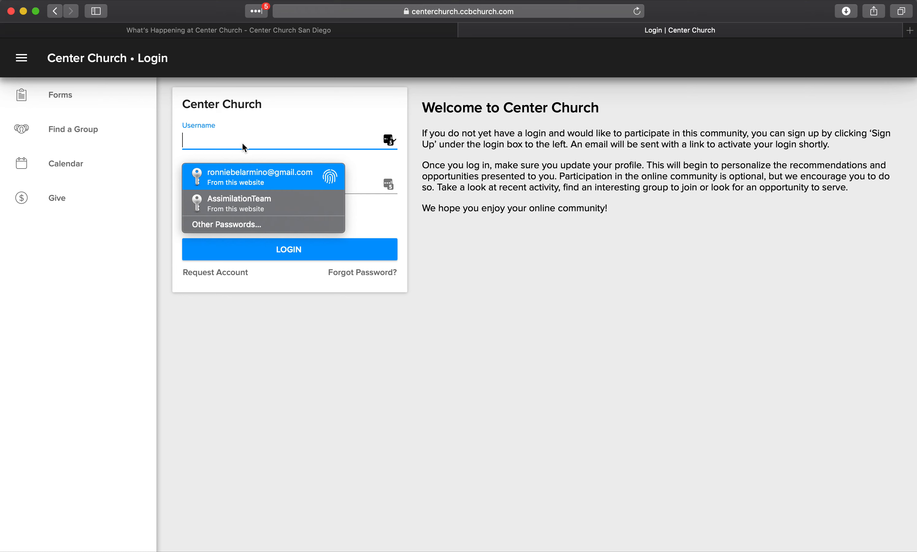
# - Sign in to Church Community Builder using the saved account login
pyautogui.write('ronnie')
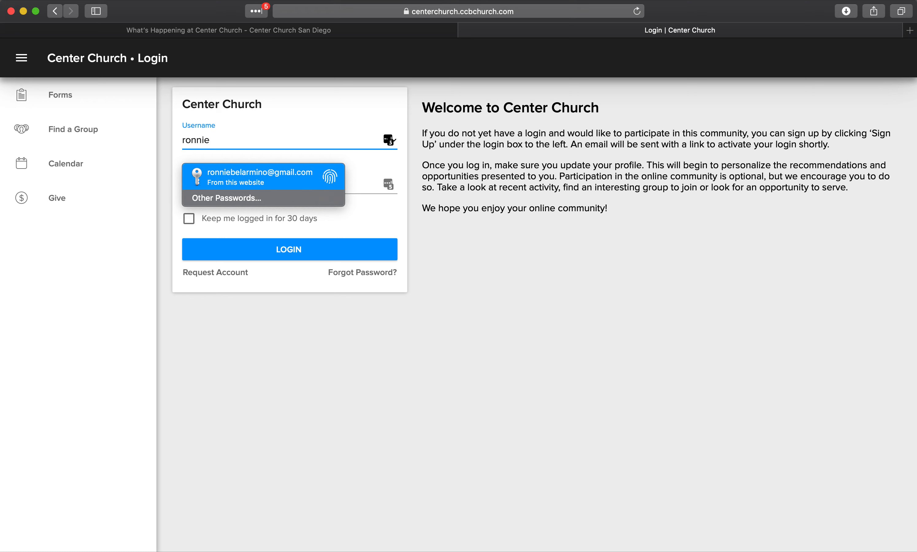
pyautogui.click(260, 175)
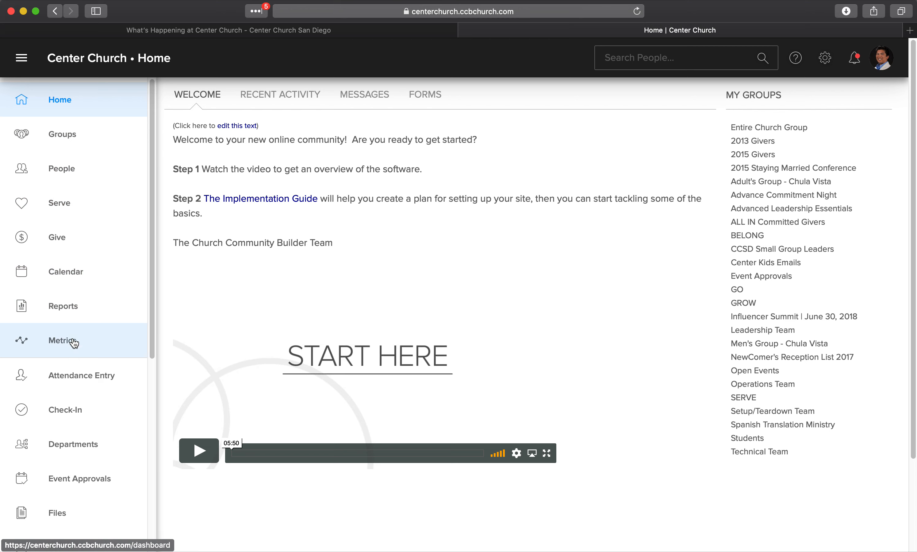
# - Open the CCB Calendar to view the August 2019 events
pyautogui.scroll(-1, 71, 454)
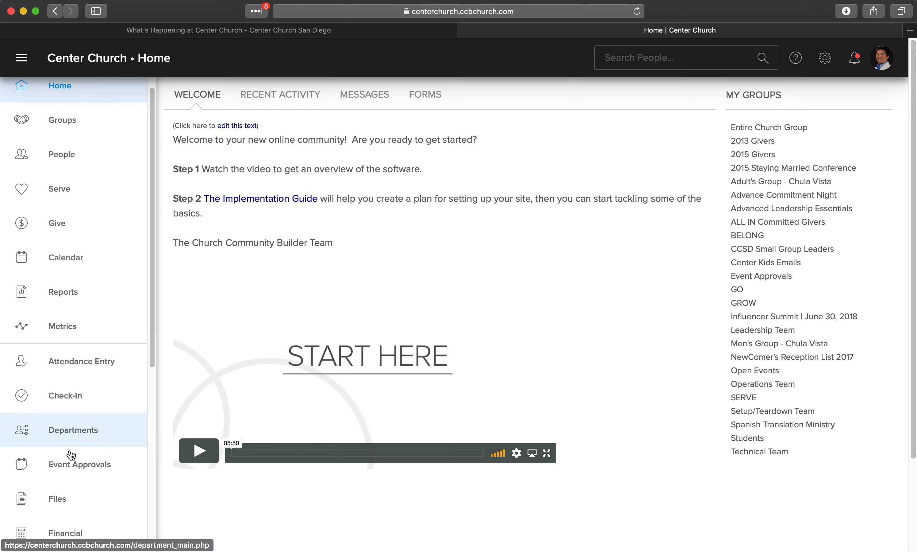
pyautogui.scroll(-5, 71, 454)
pyautogui.scroll(5, 71, 451)
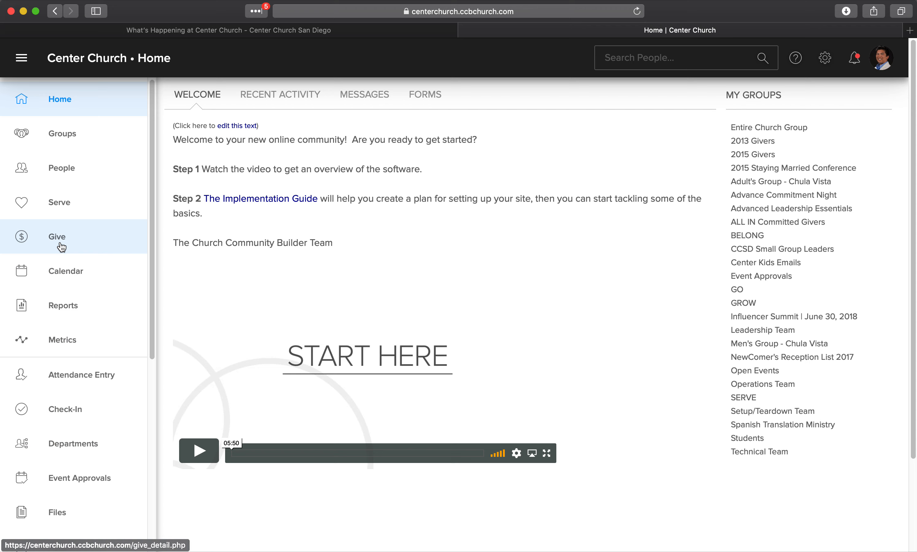
pyautogui.click(63, 270)
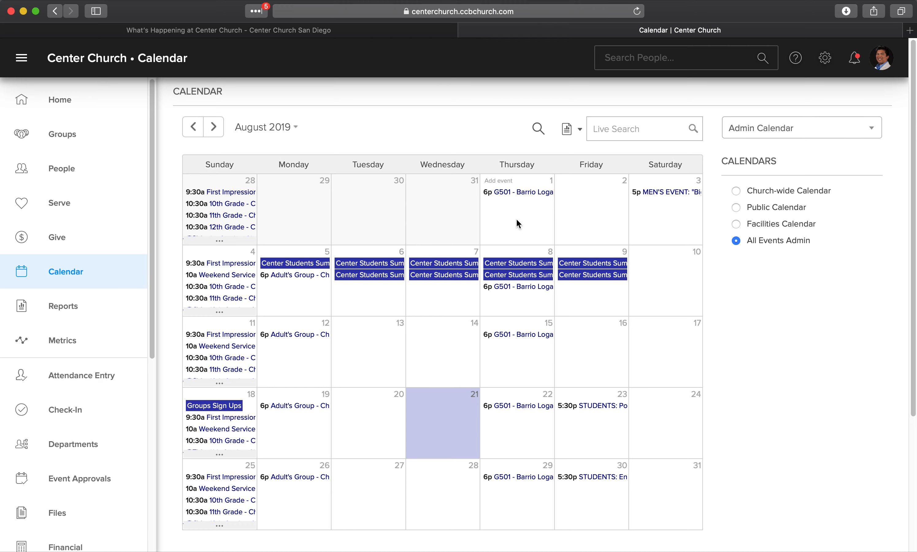
pyautogui.click(502, 193)
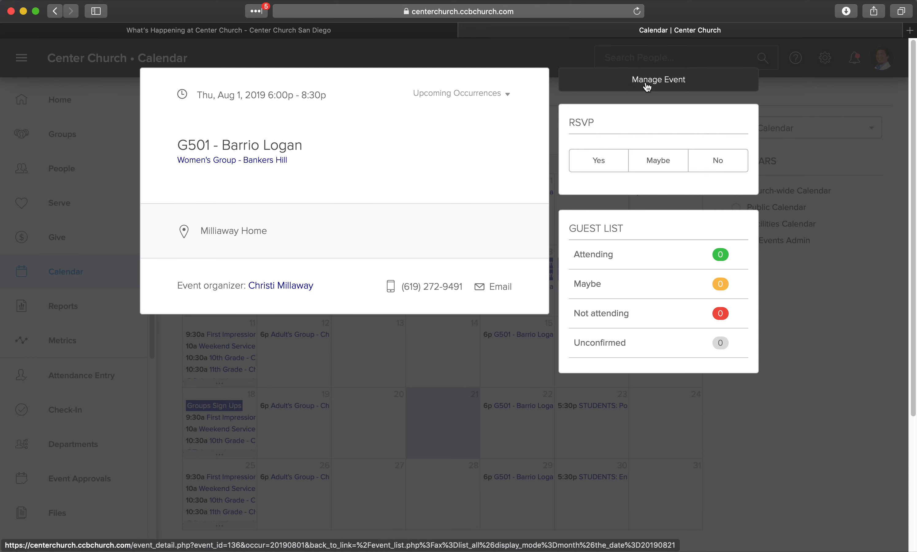
pyautogui.click(459, 362)
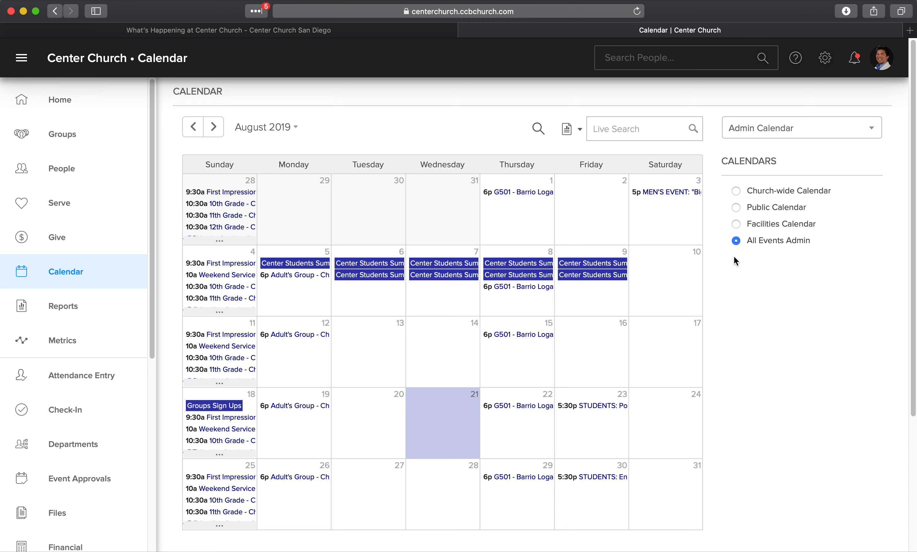
# - Filter the calendar to the Public Calendar and review its August 2019 events
pyautogui.click(736, 208)
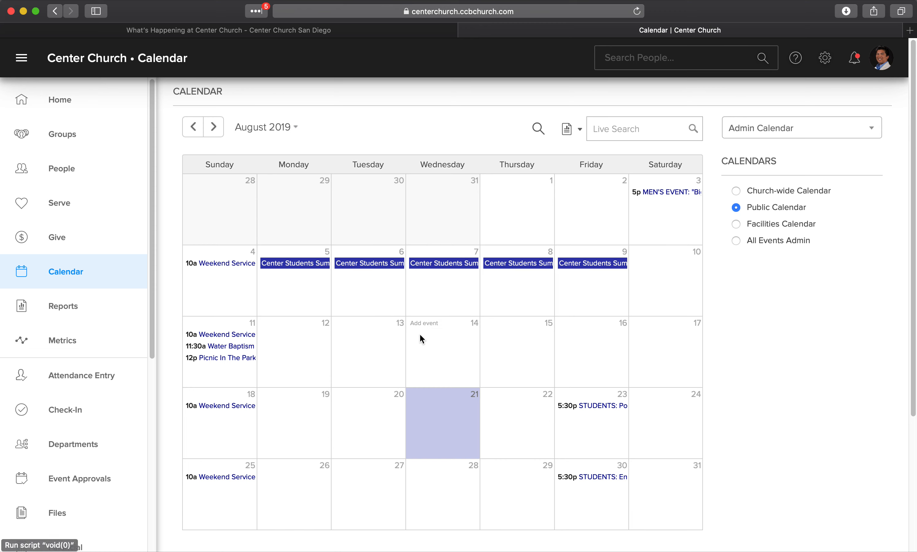
pyautogui.scroll(-1, 522, 328)
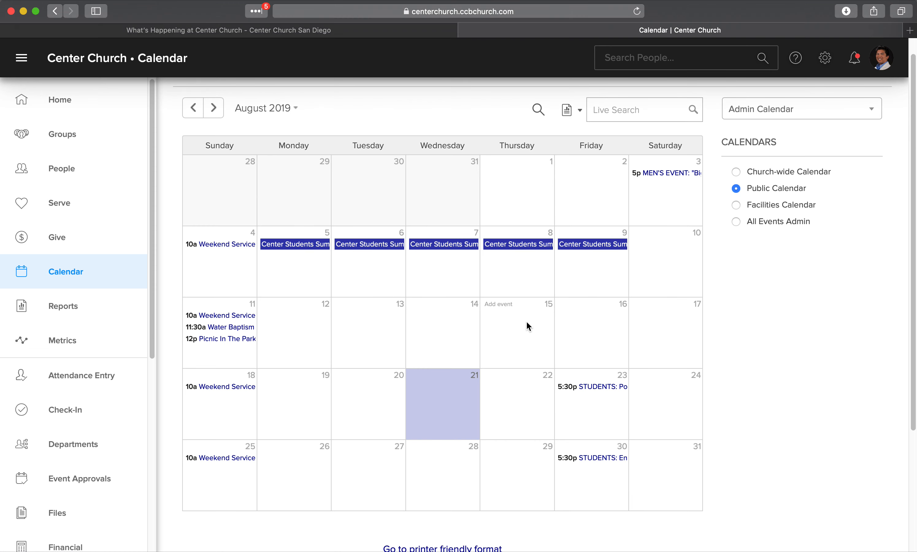
pyautogui.scroll(-1, 527, 323)
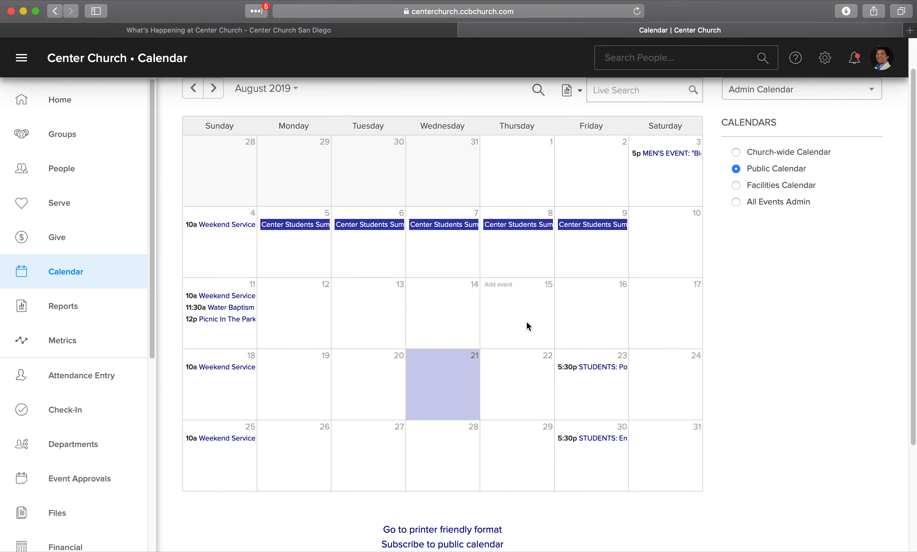
pyautogui.scroll(-1, 527, 326)
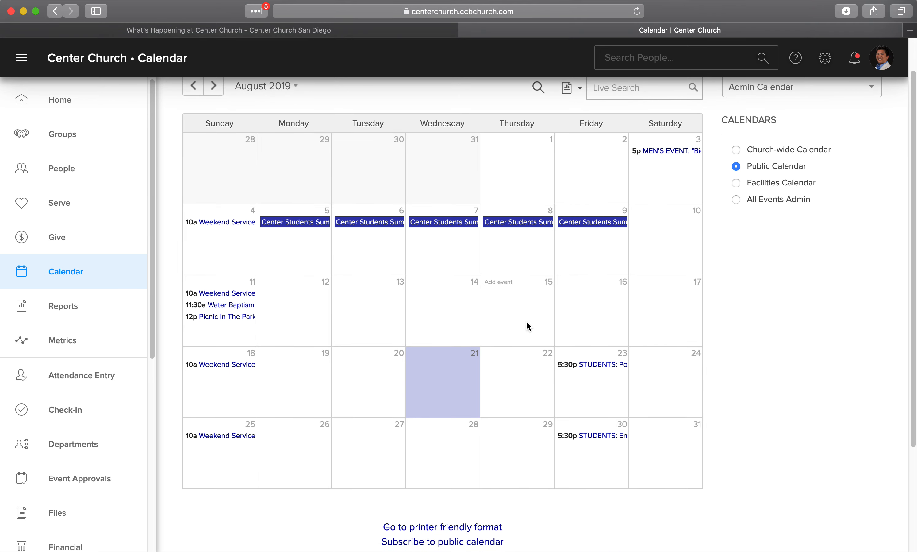
pyautogui.scroll(3, 527, 322)
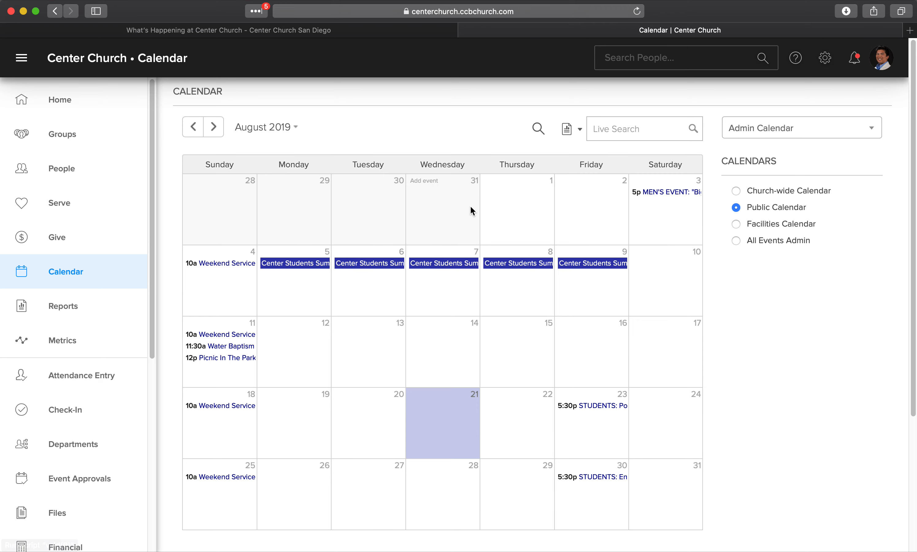
# - Compare the church website's calendar with the CCB Public Calendar, ending on CCB
pyautogui.click(387, 33)
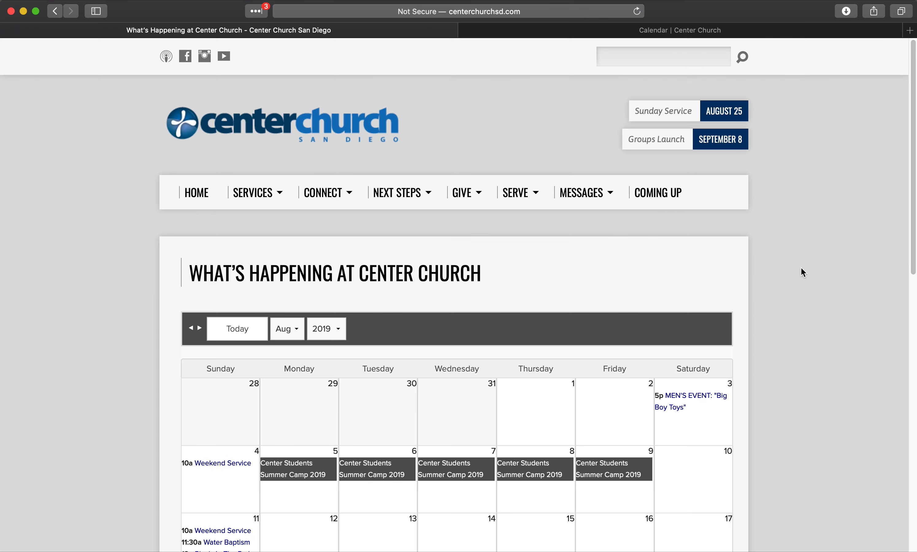
pyautogui.scroll(-5, 801, 268)
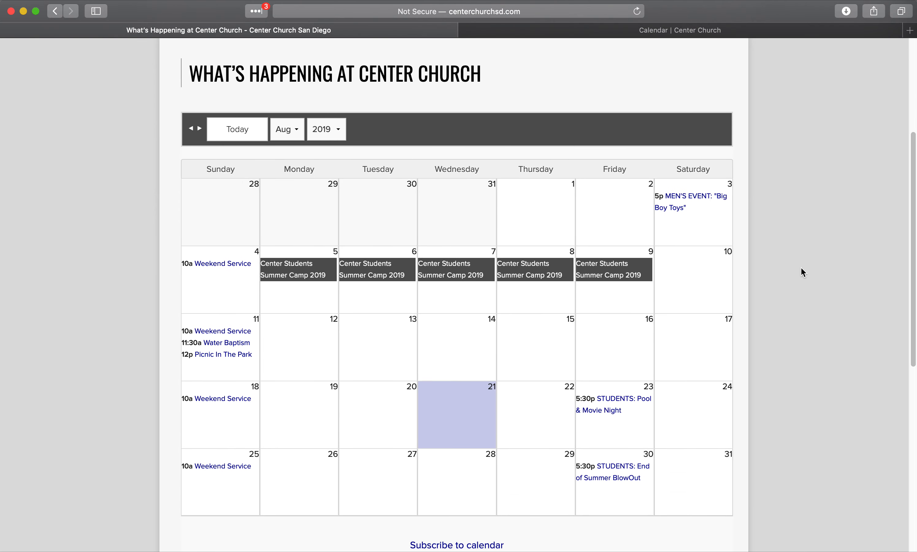
pyautogui.scroll(-1, 801, 268)
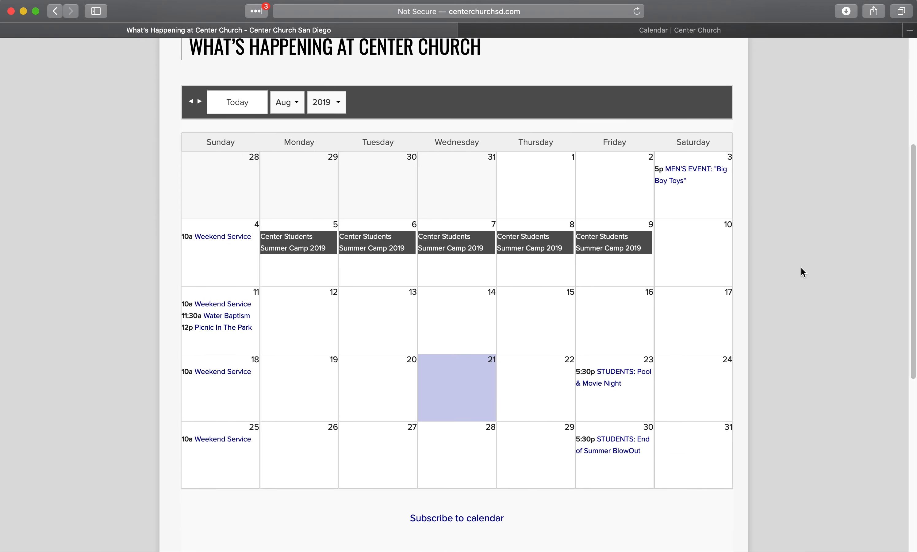
pyautogui.click(566, 30)
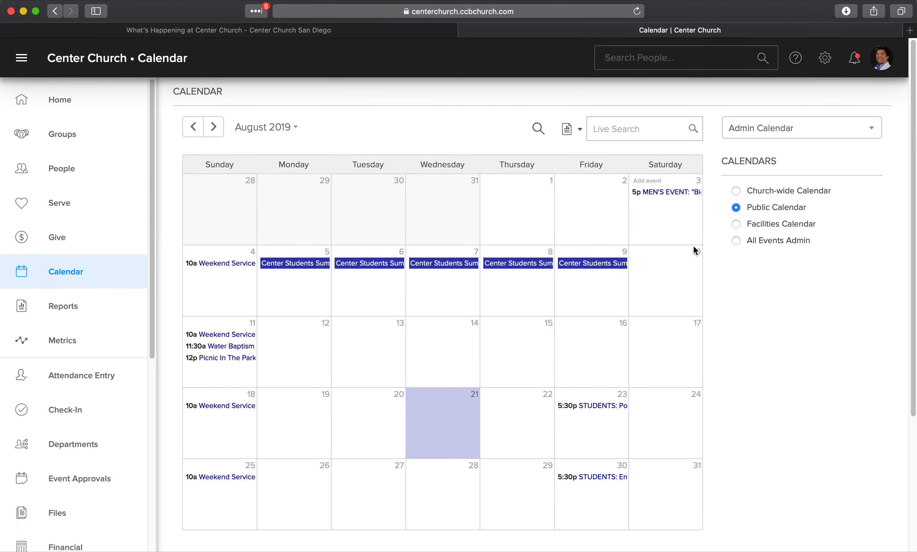
pyautogui.click(386, 30)
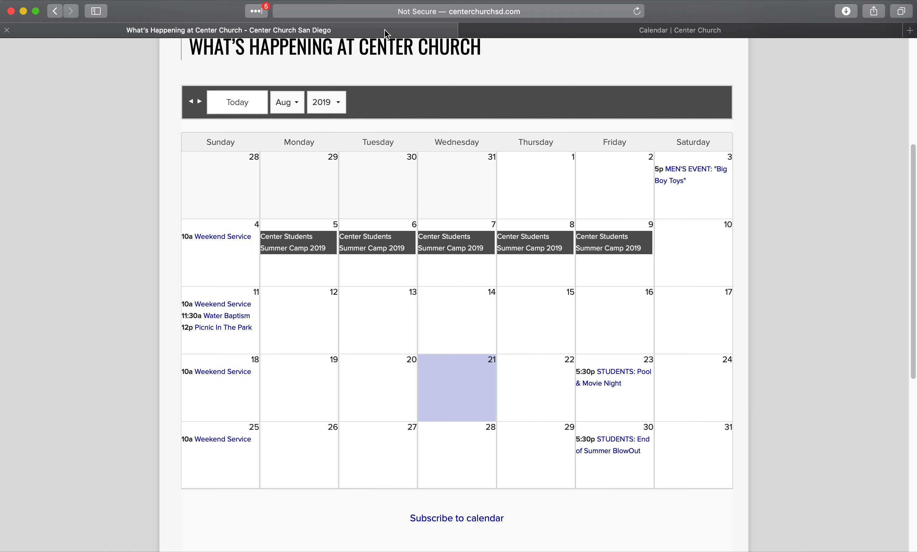
pyautogui.click(514, 31)
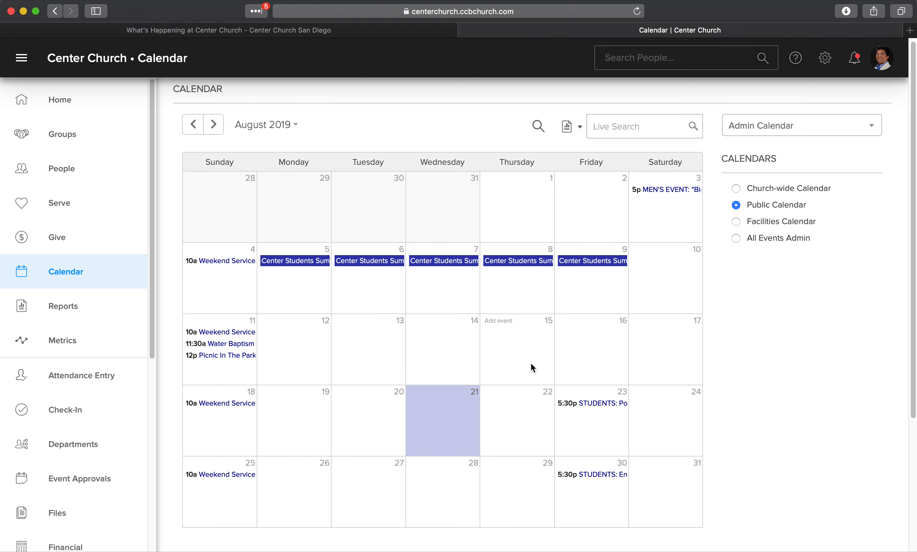
pyautogui.scroll(-3, 531, 365)
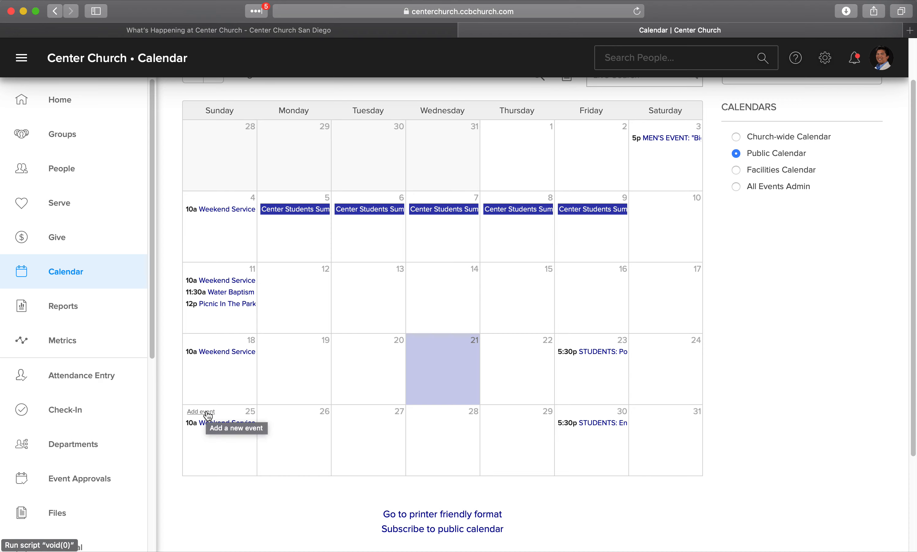
# - Add a new event on Sunday, August 25 and move its dialog higher
pyautogui.click(207, 415)
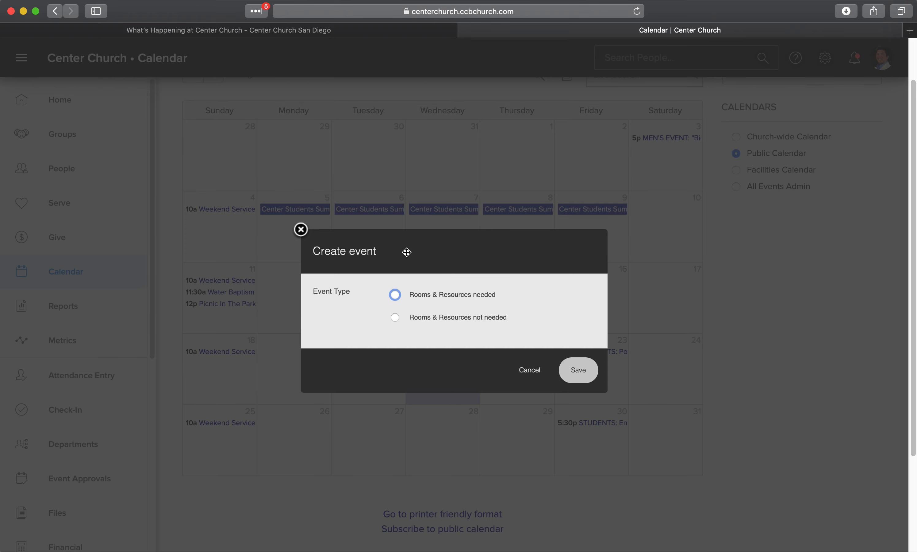
pyautogui.moveTo(409, 255); pyautogui.dragTo(414, 114)
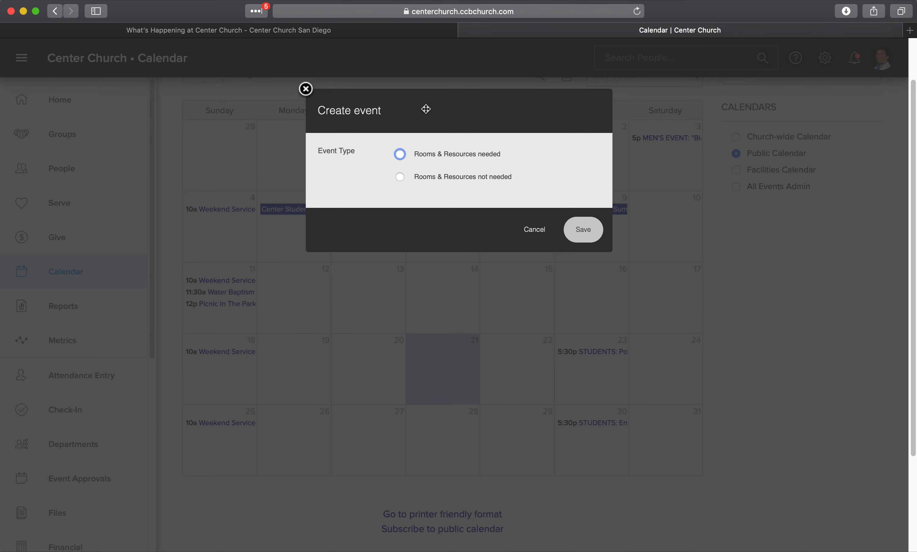
# - Mark rooms and resources not needed and name the event 'Picnic In The Park Episode II'
pyautogui.click(399, 177)
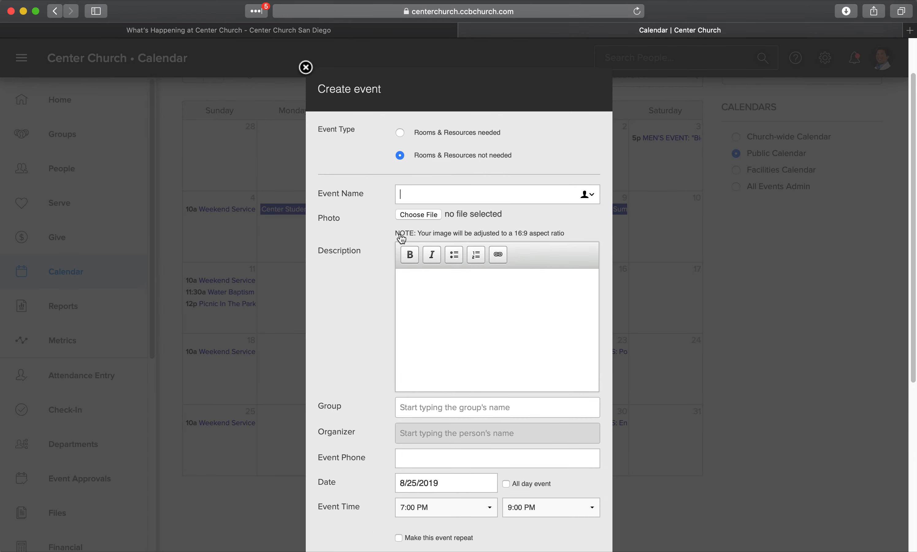
pyautogui.scroll(-3, 478, 241)
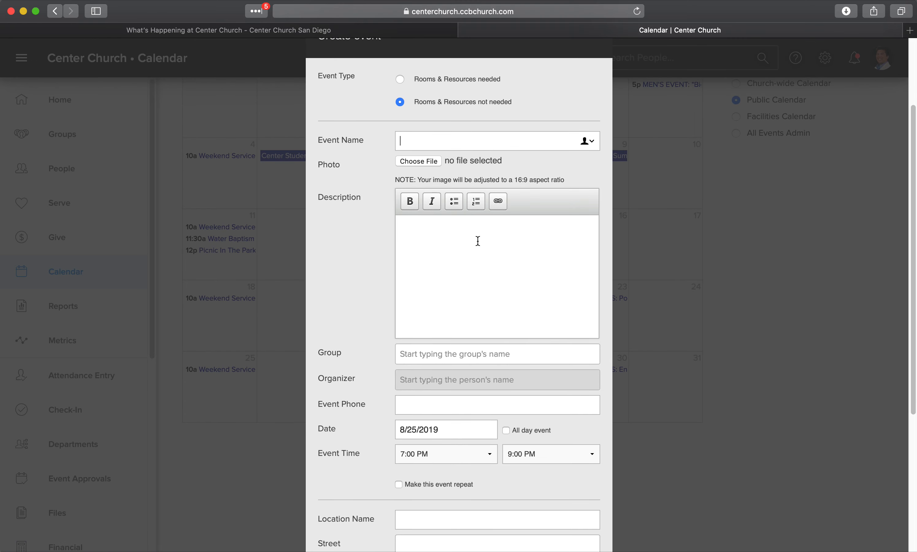
pyautogui.scroll(-5, 478, 241)
pyautogui.scroll(6, 477, 242)
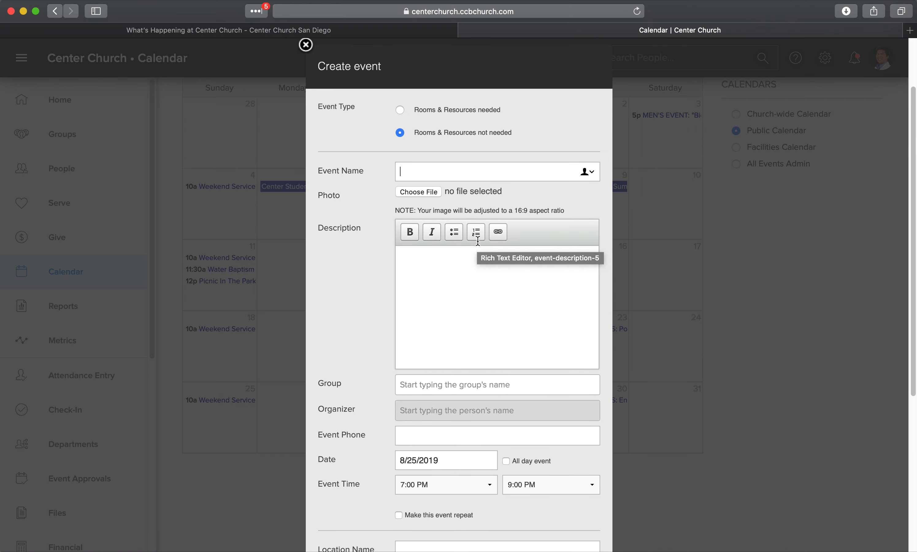
pyautogui.click(418, 171)
pyautogui.write('Picnic In The Park Episode II')
pyautogui.click(424, 191)
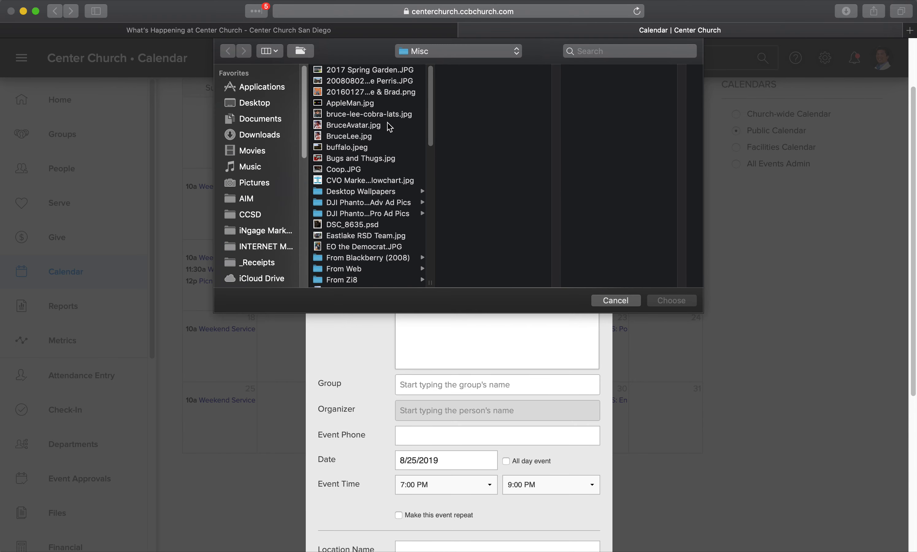
pyautogui.scroll(-5, 387, 122)
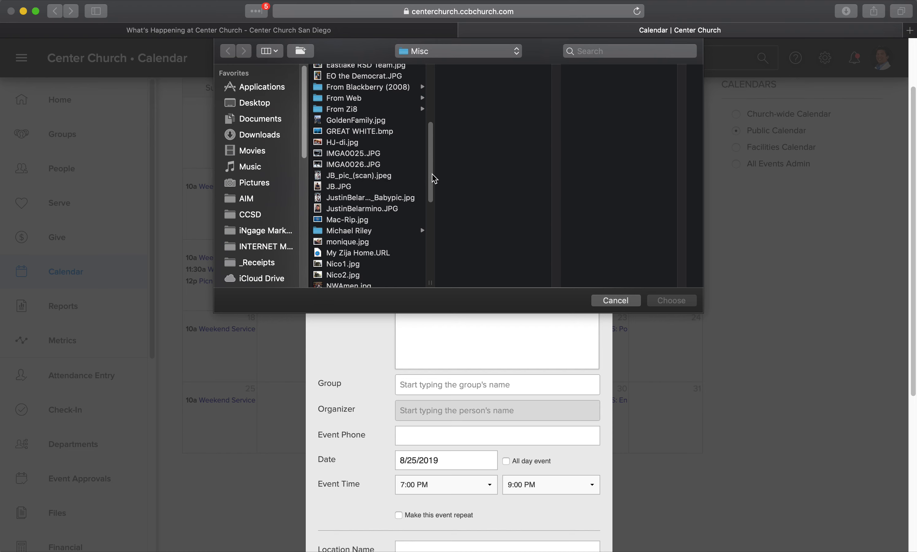
pyautogui.click(614, 301)
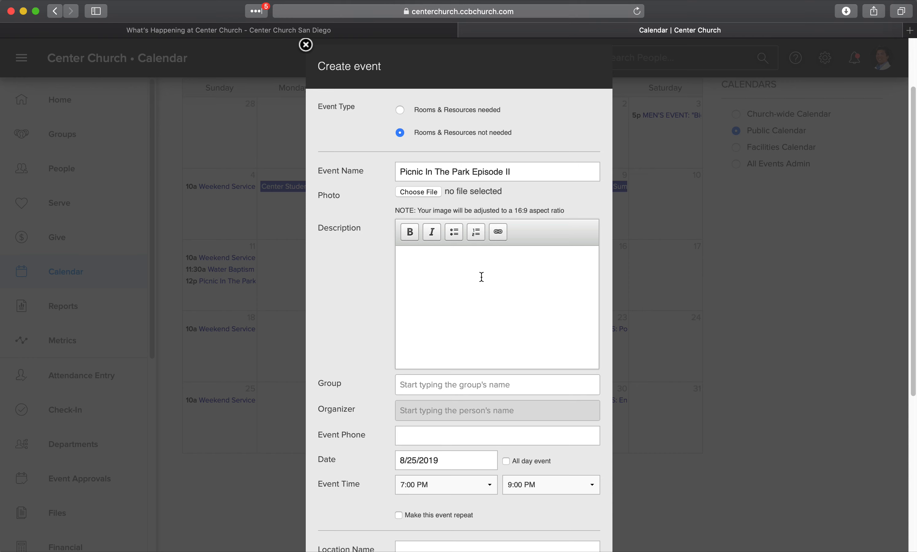
pyautogui.click(428, 194)
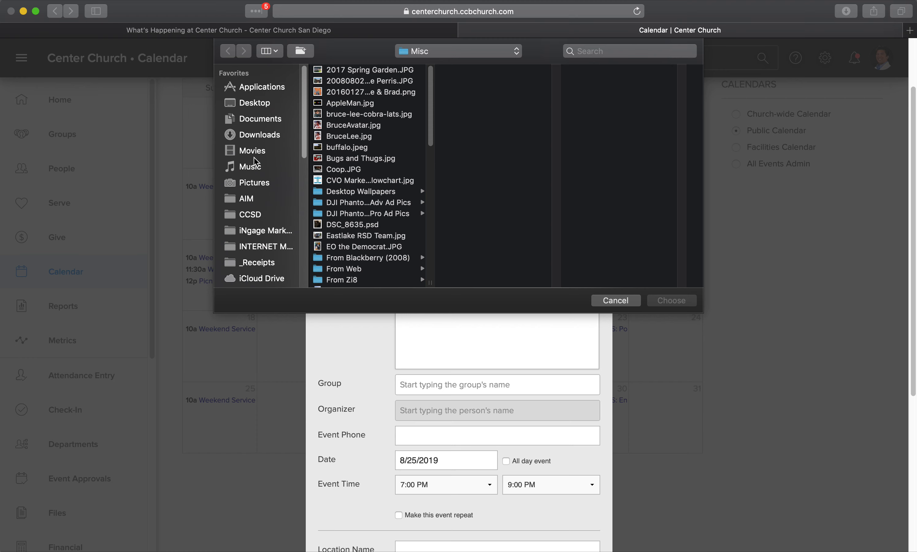
pyautogui.click(255, 182)
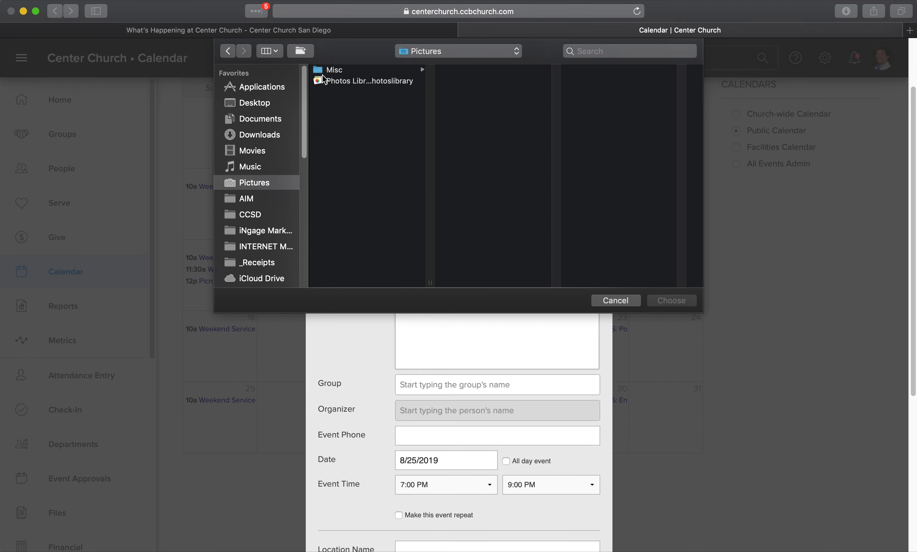
pyautogui.click(336, 73)
pyautogui.scroll(-3, 488, 173)
pyautogui.scroll(3, 488, 173)
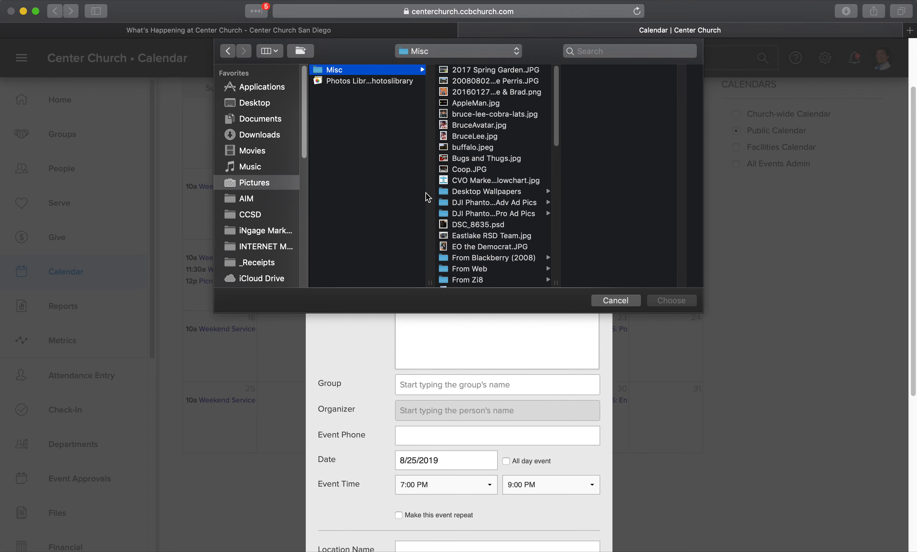
pyautogui.click(629, 302)
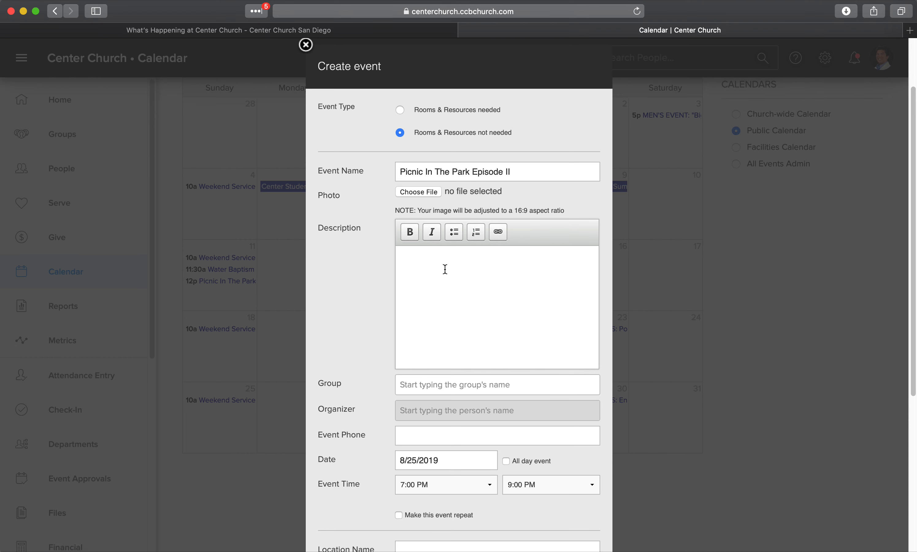
# - Write a description inviting everyone and families to part 2 of the summer Picnic In The Park
pyautogui.click(411, 261)
pyautogui.click(458, 289)
pyautogui.write('Join us for part 2 of our summer Picninc')
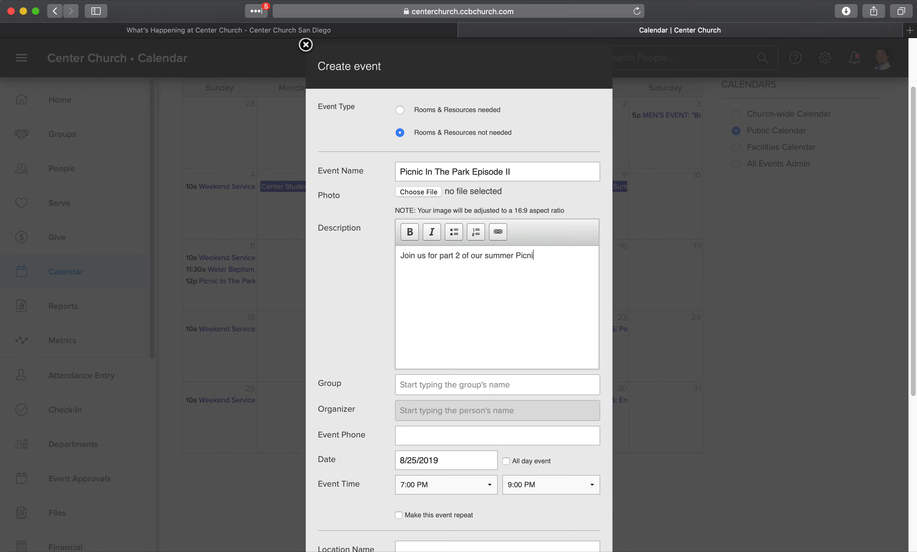
pyautogui.press('BackSpace')
pyautogui.press('BackSpace')
pyautogui.write('c In The Park celebration event! ')
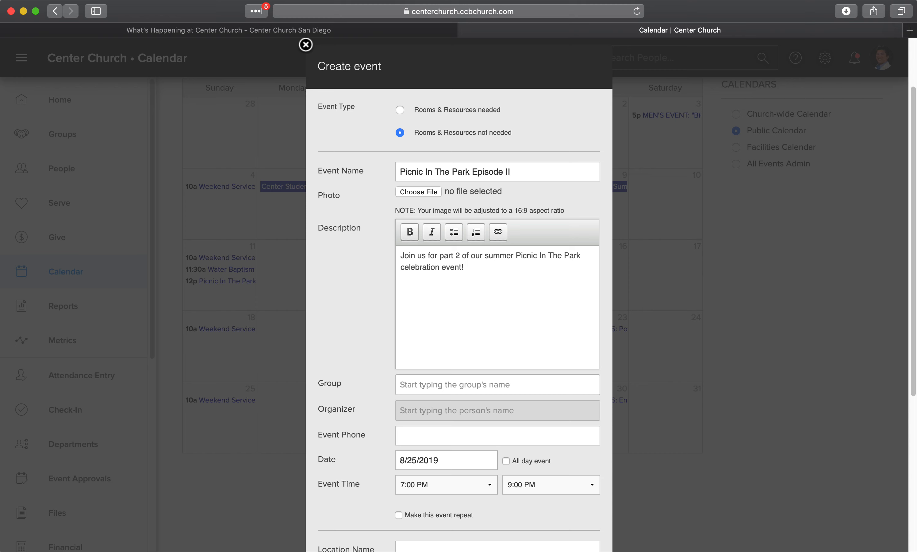
pyautogui.write('Open to everryone')
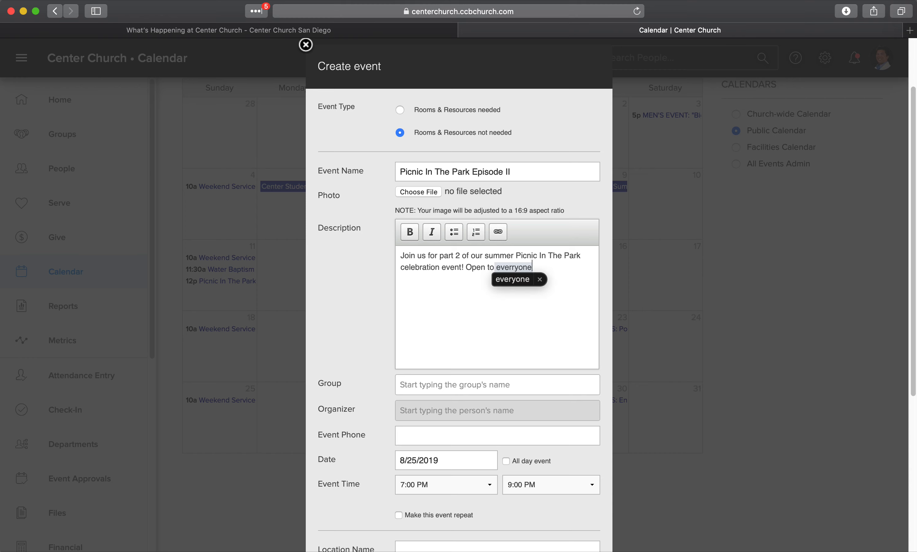
pyautogui.write(' , bring the w')
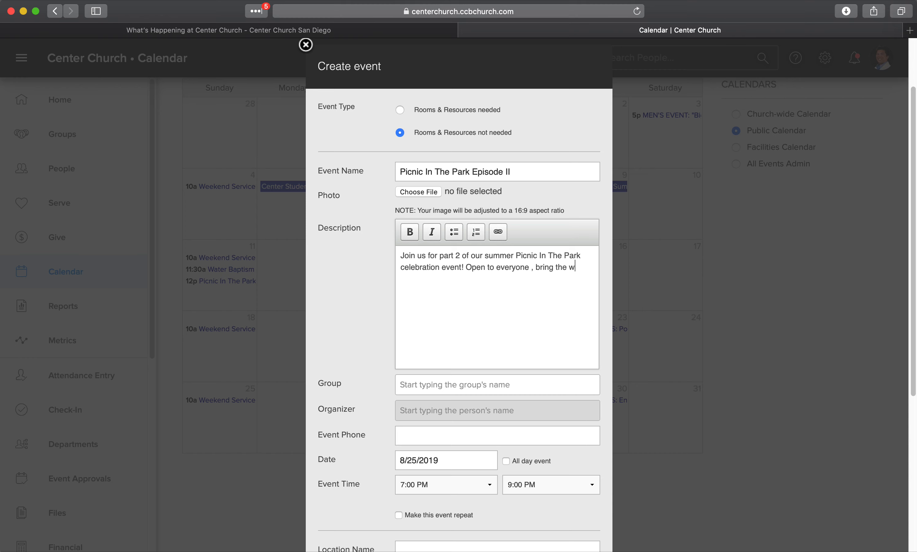
pyautogui.write('hole fam,ily!')
pyautogui.click(533, 267)
pyautogui.press('BackSpace')
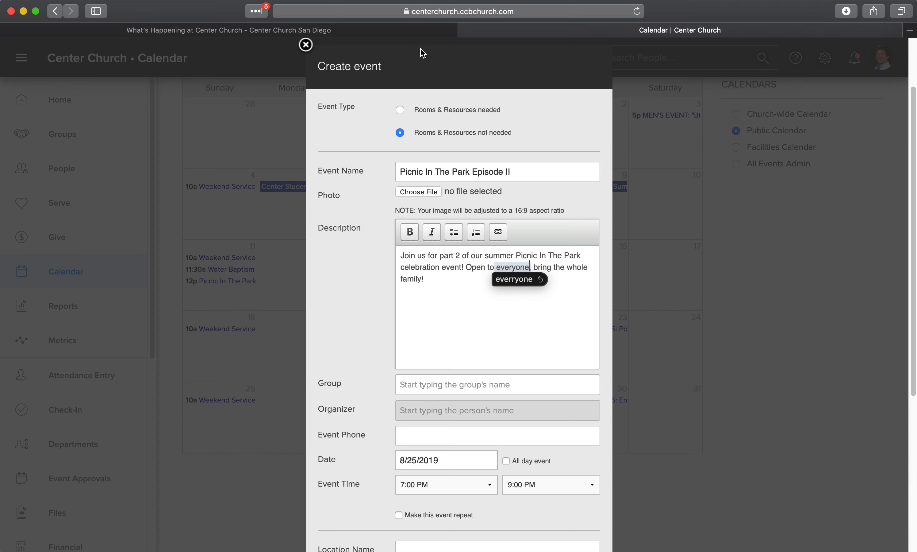
pyautogui.click(442, 385)
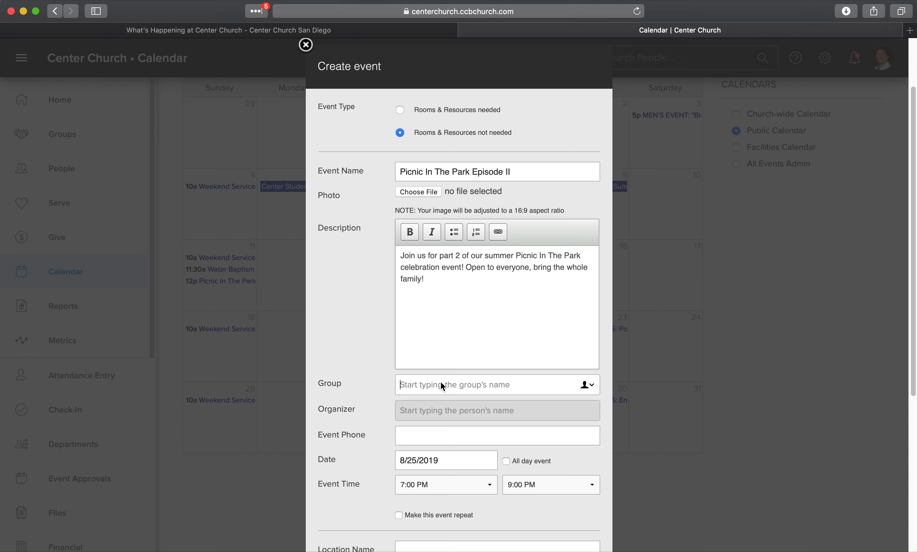
# - Try the Open Events group, then search for a Men's group before clearing it
pyautogui.write('Open')
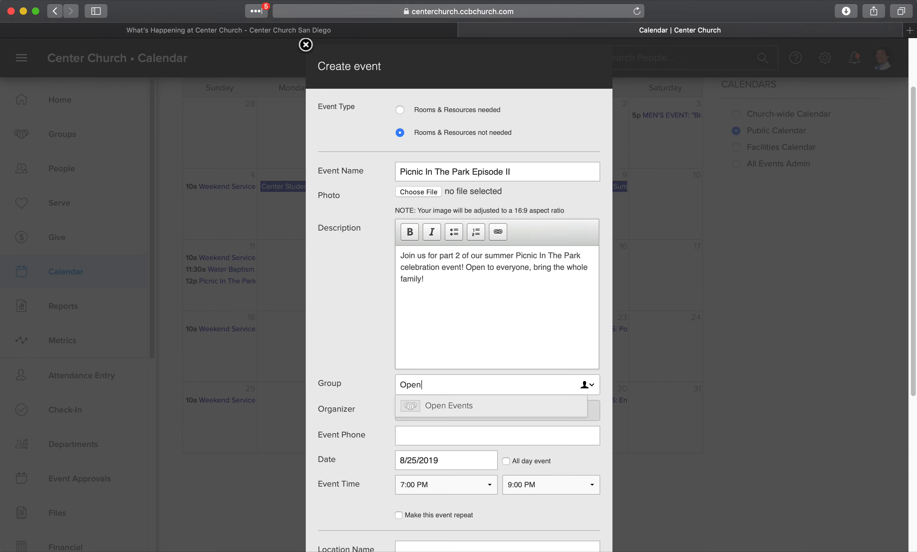
pyautogui.click(442, 404)
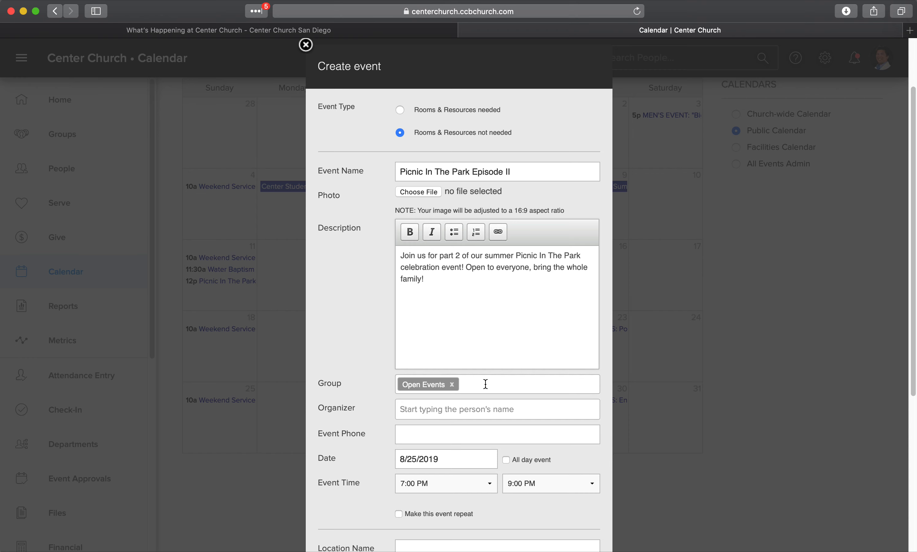
pyautogui.click(452, 384)
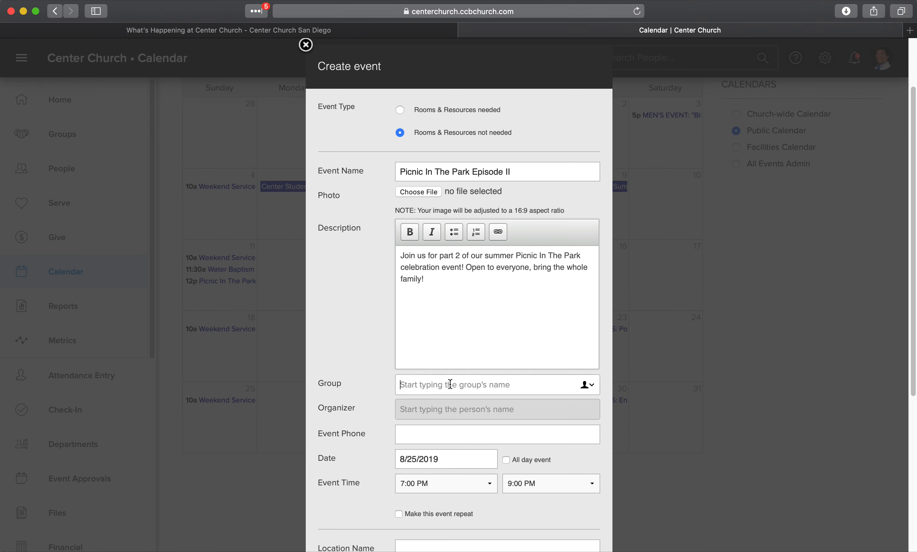
pyautogui.write('Mens')
pyautogui.press('BackSpace')
pyautogui.press('BackSpace')
pyautogui.press('BackSpace')
pyautogui.press('BackSpace')
pyautogui.write('A')
pyautogui.press('BackSpace')
pyautogui.write("Men's")
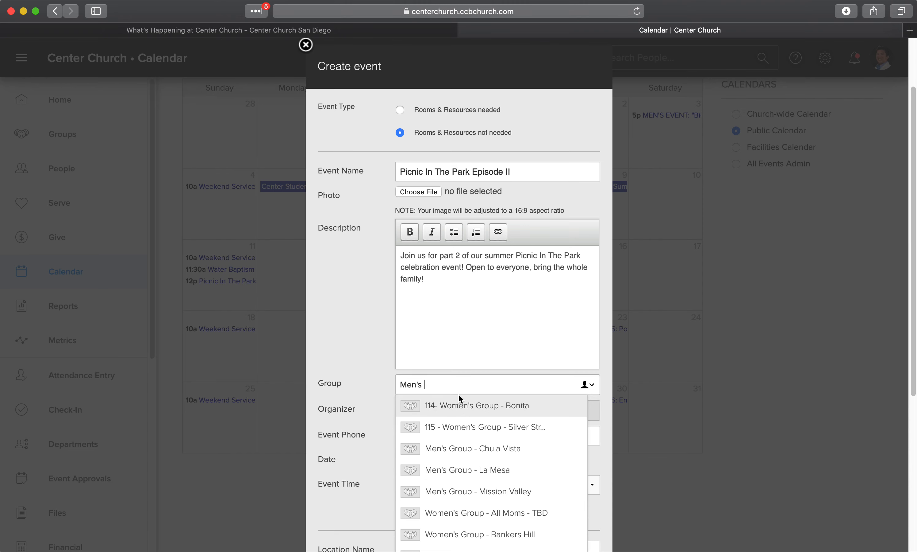
pyautogui.click(443, 383)
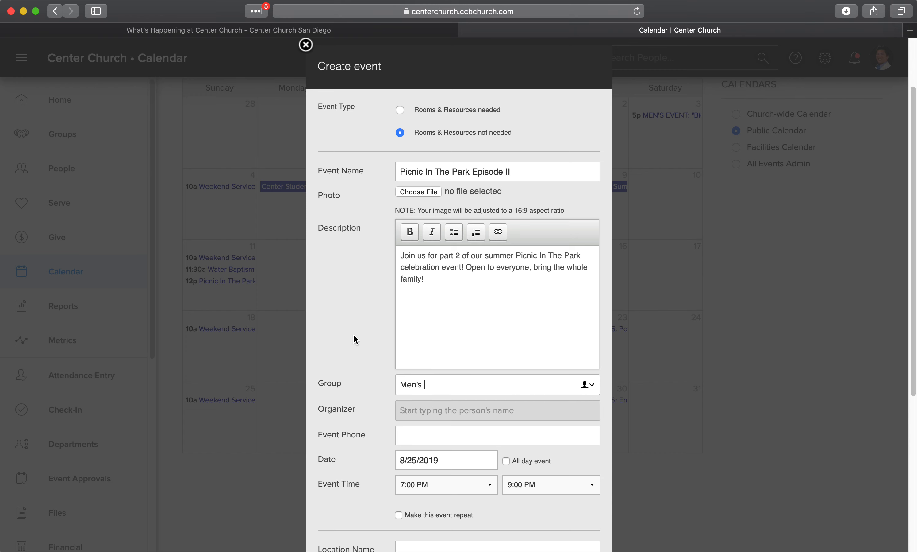
pyautogui.press('BackSpace')
pyautogui.press('BackSpace')
pyautogui.press('BackSpace')
pyautogui.press('BackSpace')
pyautogui.press('BackSpace')
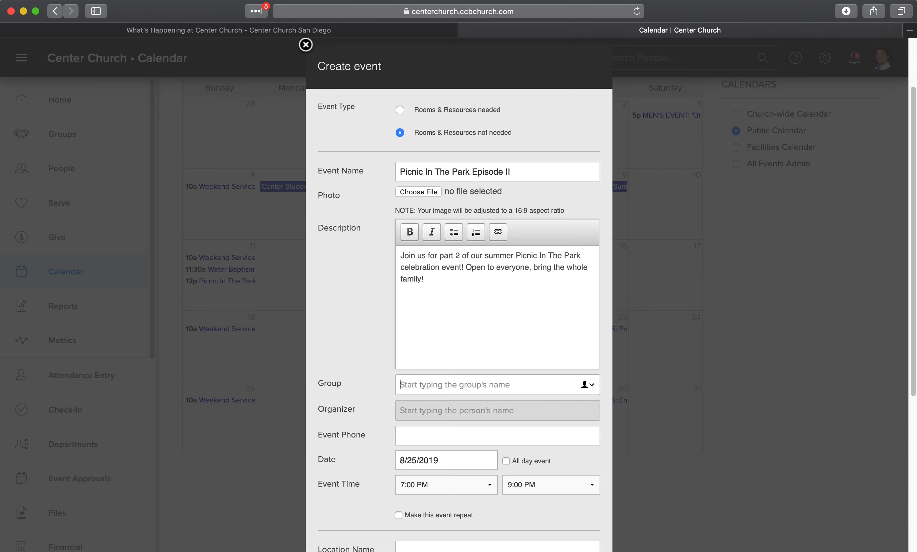
# - Assign Open Events as the event's group
pyautogui.write('Open')
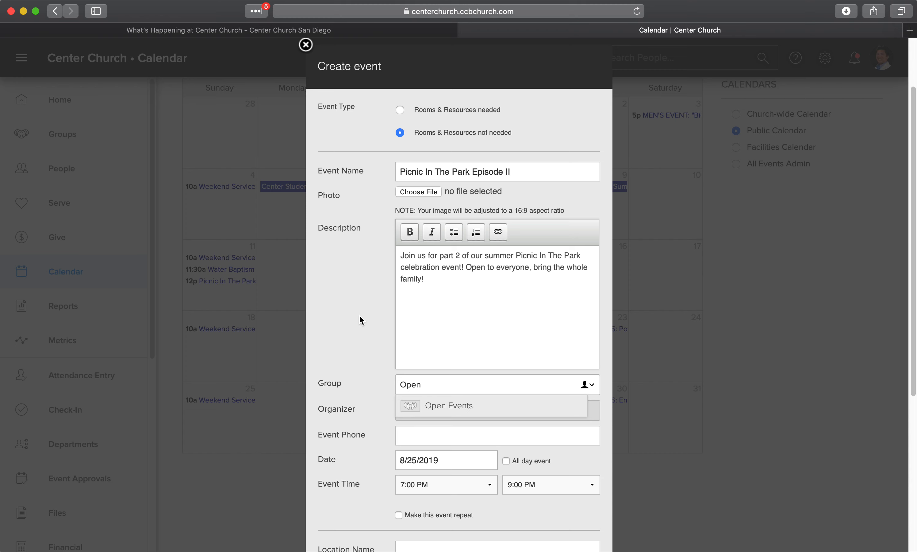
pyautogui.click(441, 413)
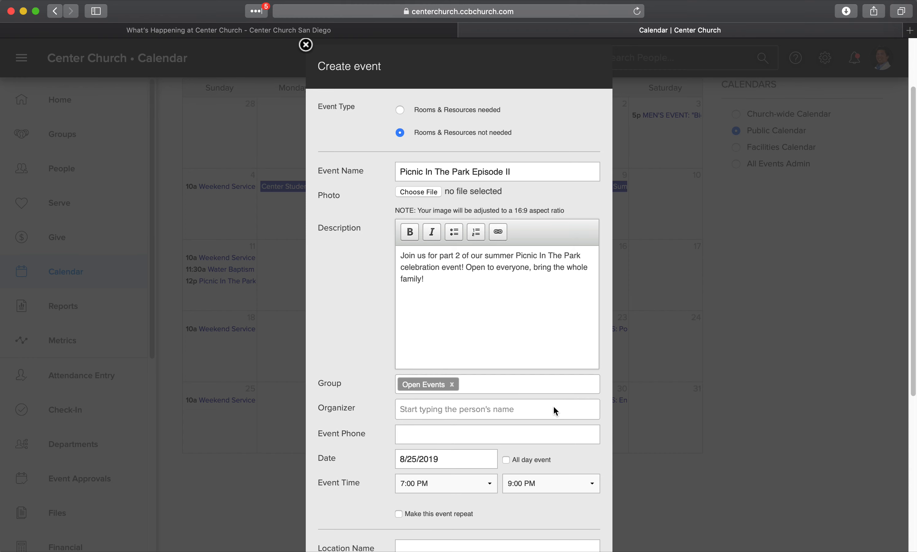
pyautogui.click(425, 409)
# - Assign the suggested person as the event organizer and enter the event contact phone number
pyautogui.write('Marcus')
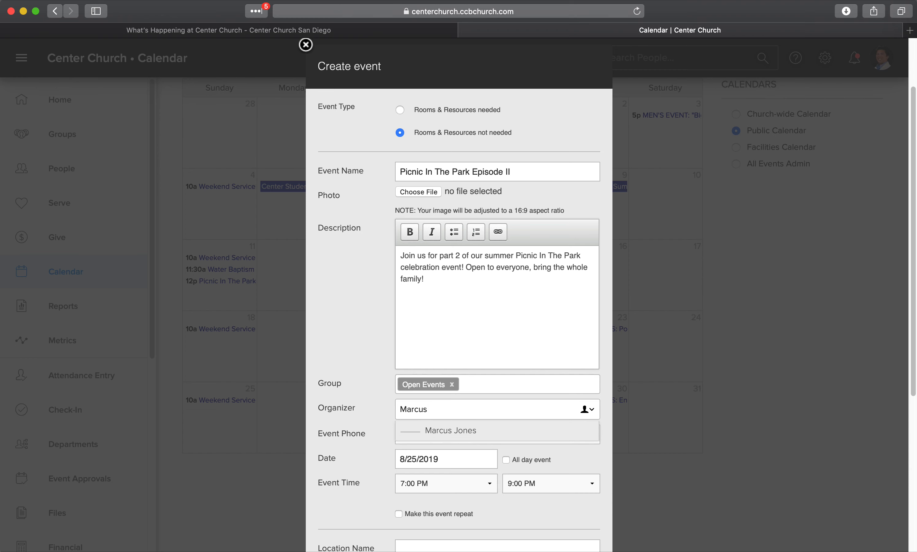
pyautogui.click(506, 434)
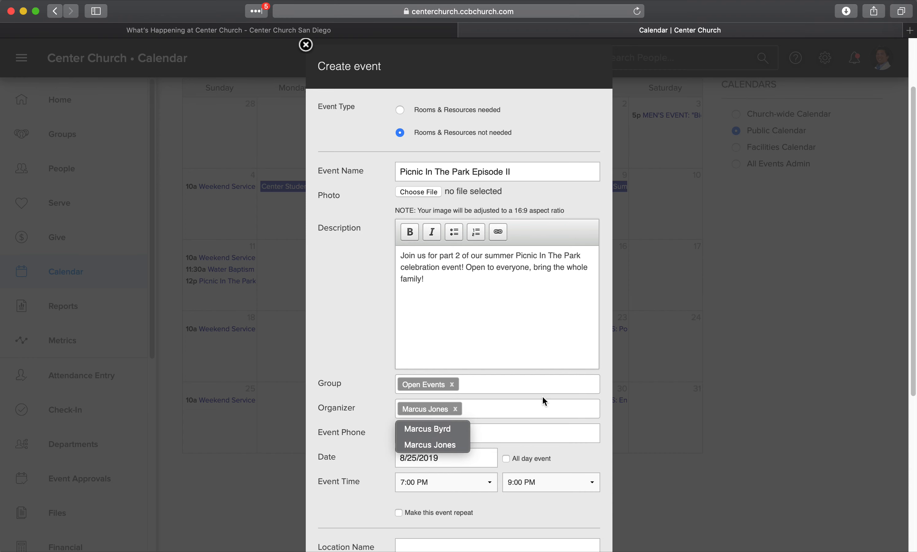
pyautogui.click(524, 433)
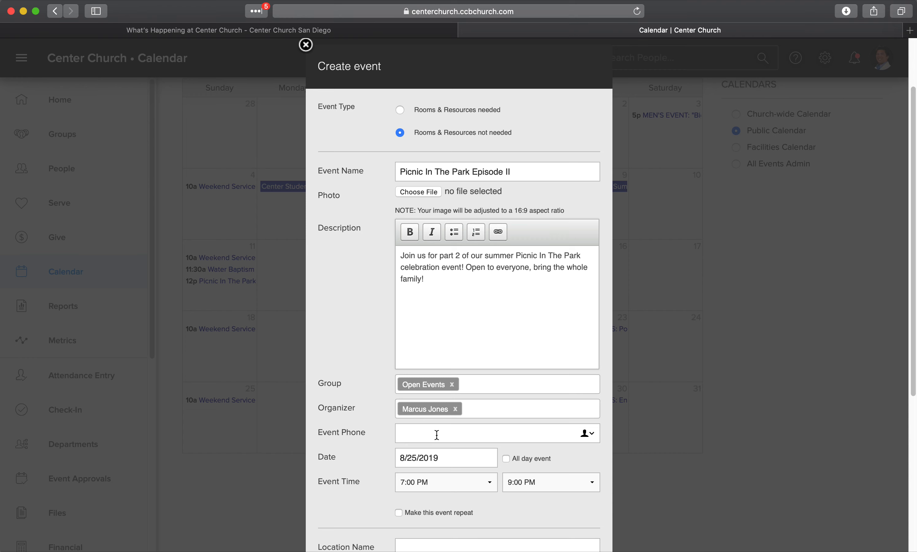
pyautogui.scroll(-2, 505, 435)
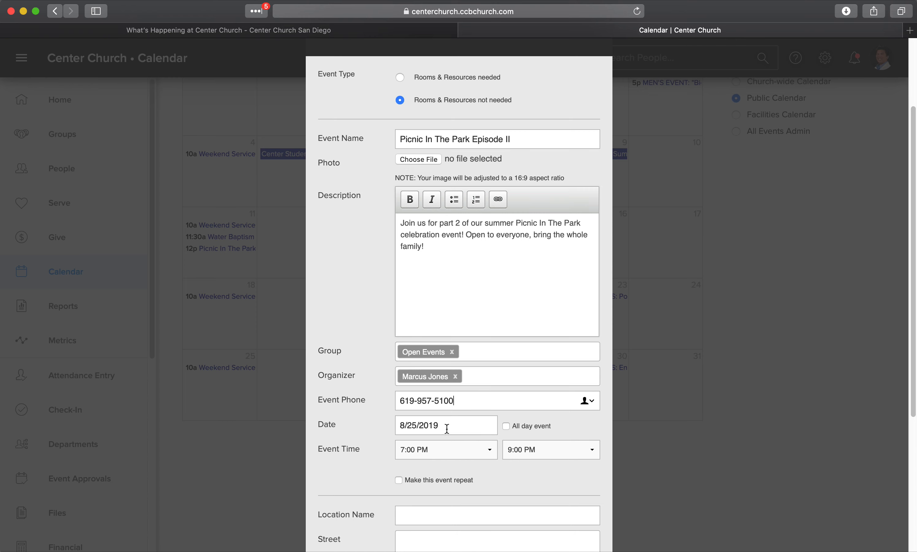
pyautogui.scroll(-1, 445, 430)
pyautogui.scroll(-1, 445, 426)
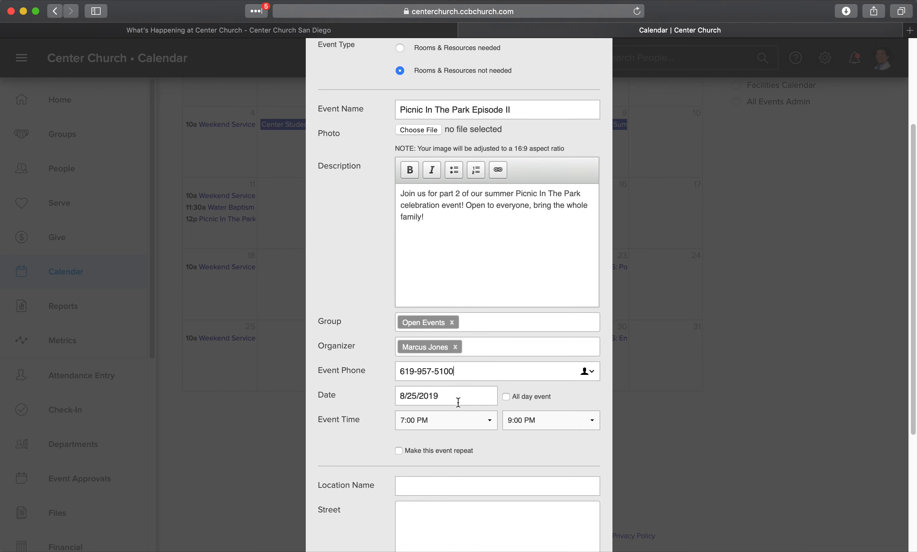
# - Leave All day off and set the event time to 12:00 PM through 2:00 PM
pyautogui.click(506, 397)
pyautogui.scroll(-1, 502, 427)
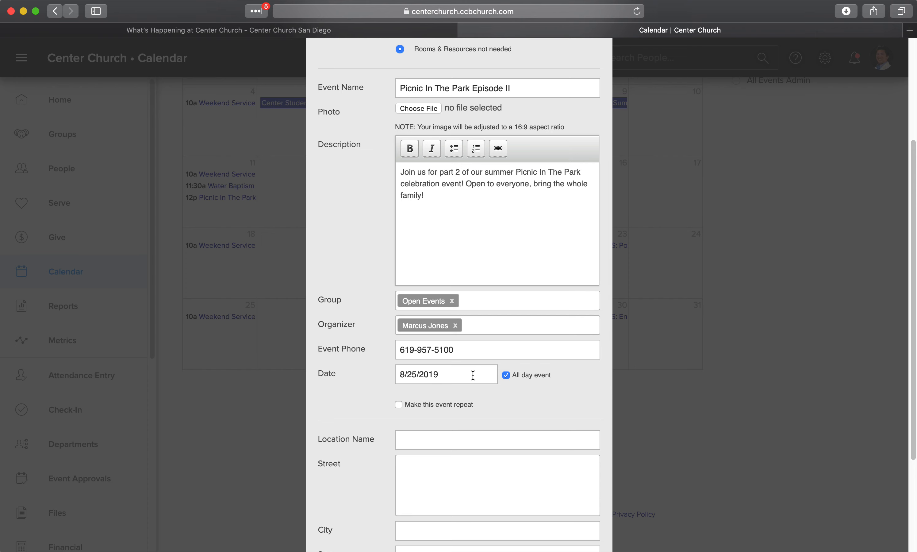
pyautogui.click(506, 375)
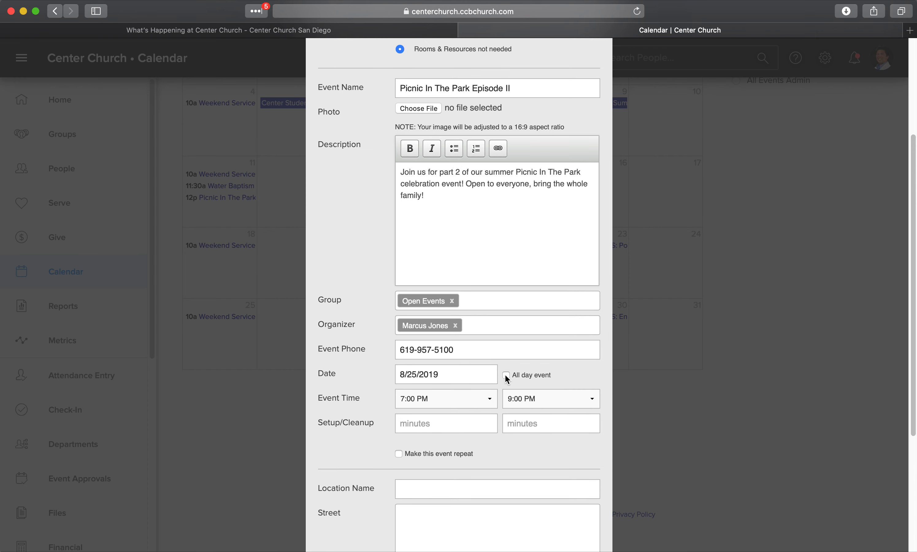
pyautogui.click(488, 399)
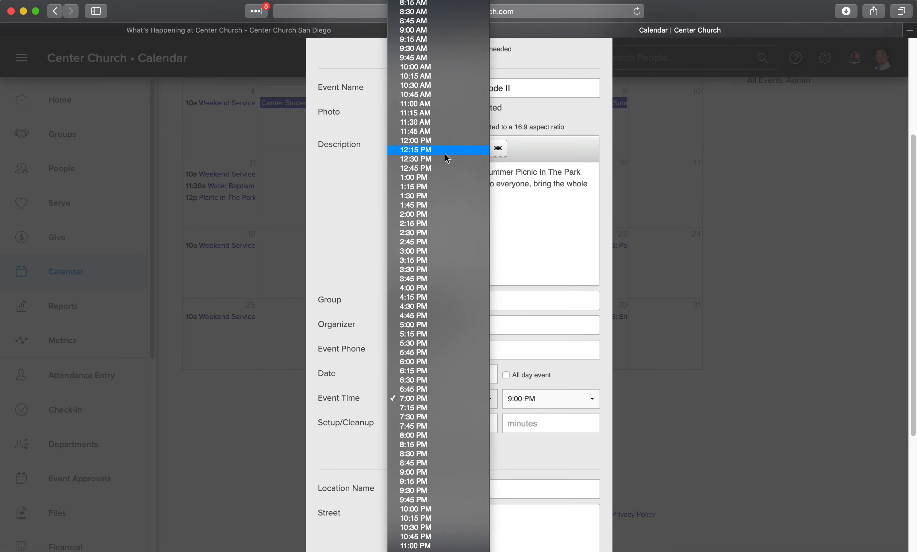
pyautogui.click(436, 144)
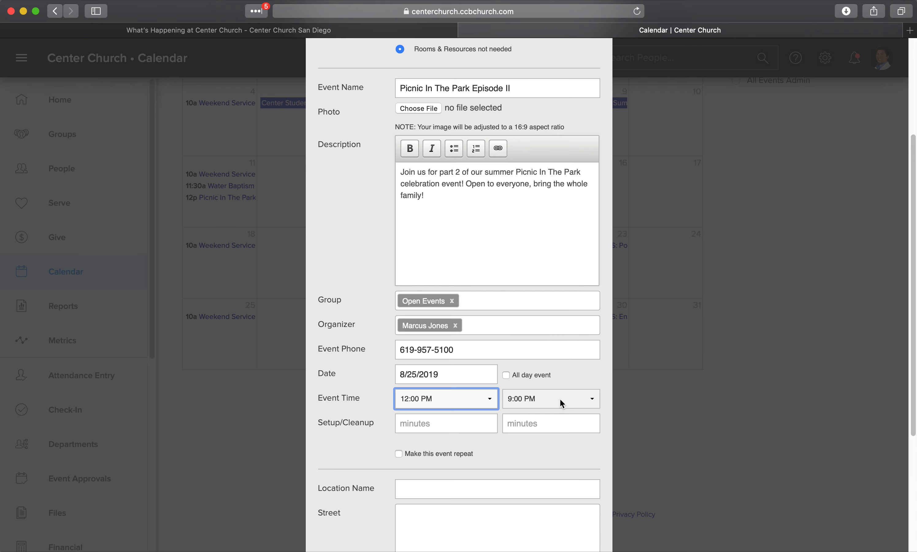
pyautogui.click(592, 400)
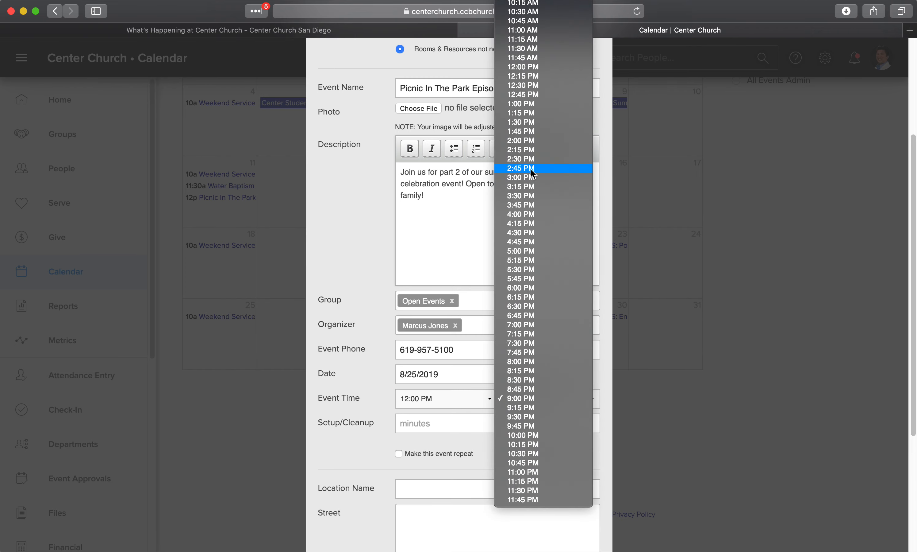
pyautogui.click(530, 141)
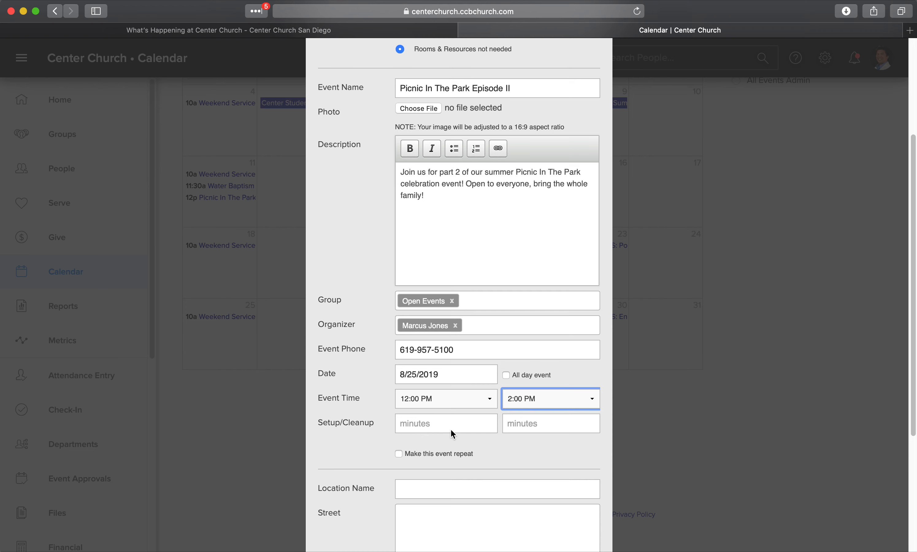
pyautogui.scroll(-3, 492, 438)
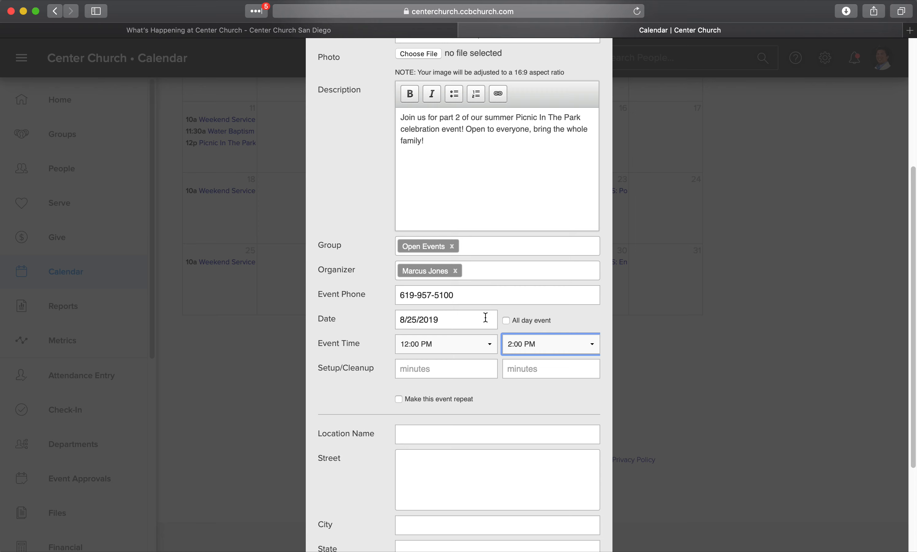
pyautogui.scroll(2, 484, 319)
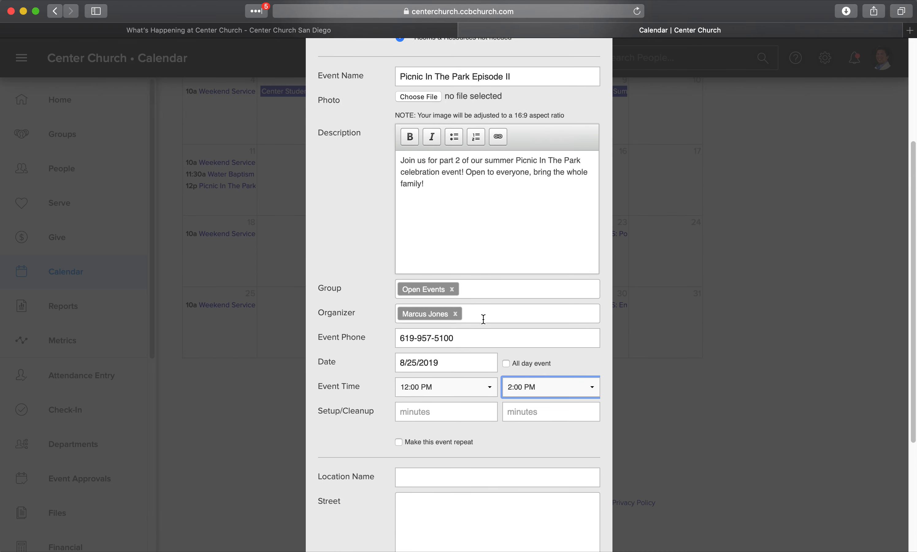
pyautogui.scroll(3, 484, 319)
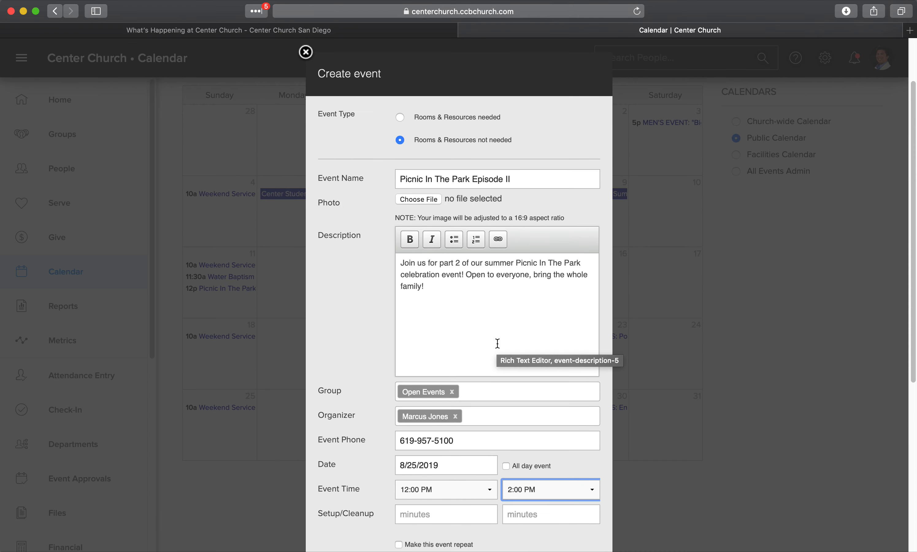
pyautogui.scroll(-3, 497, 343)
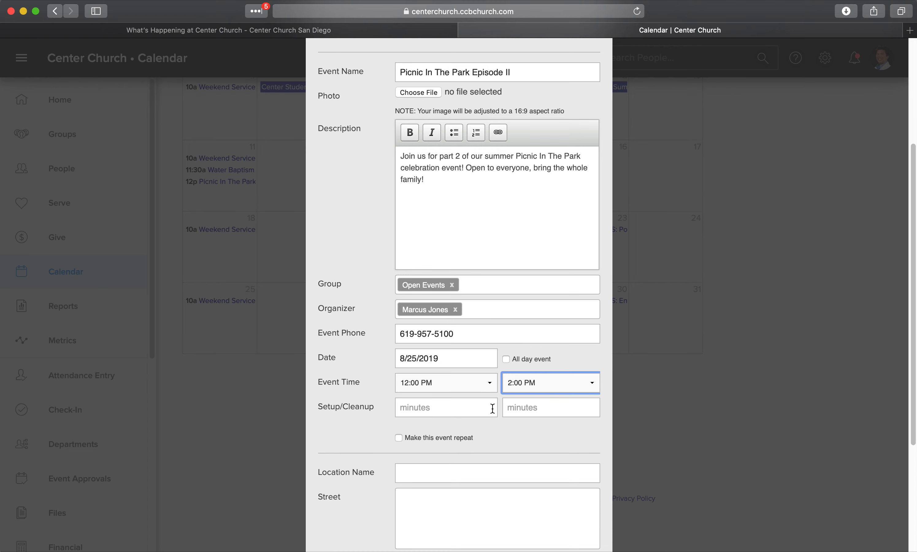
pyautogui.scroll(-1, 520, 424)
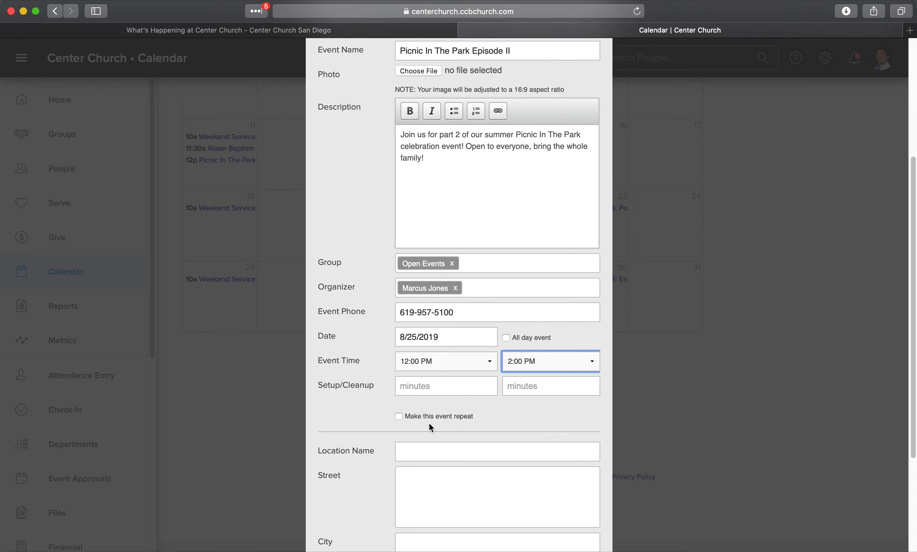
pyautogui.click(399, 415)
pyautogui.scroll(-3, 485, 424)
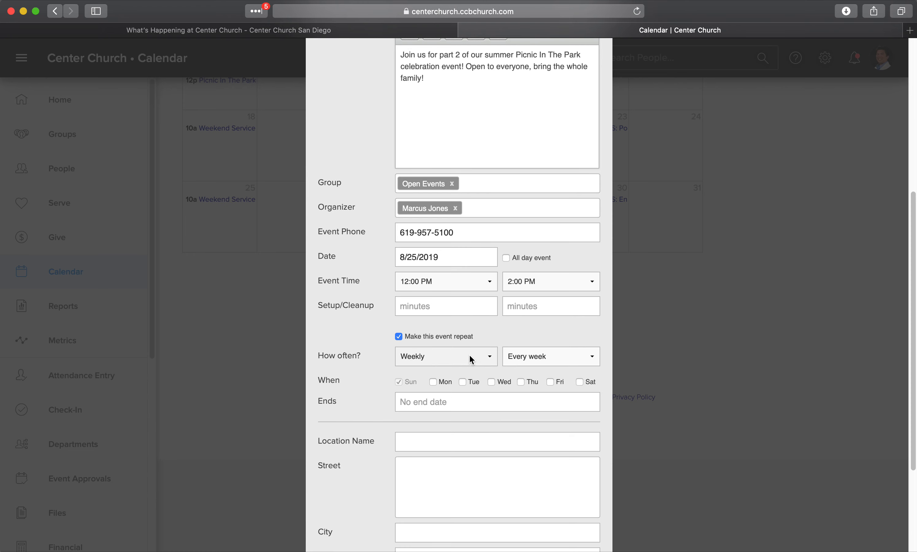
pyautogui.click(487, 358)
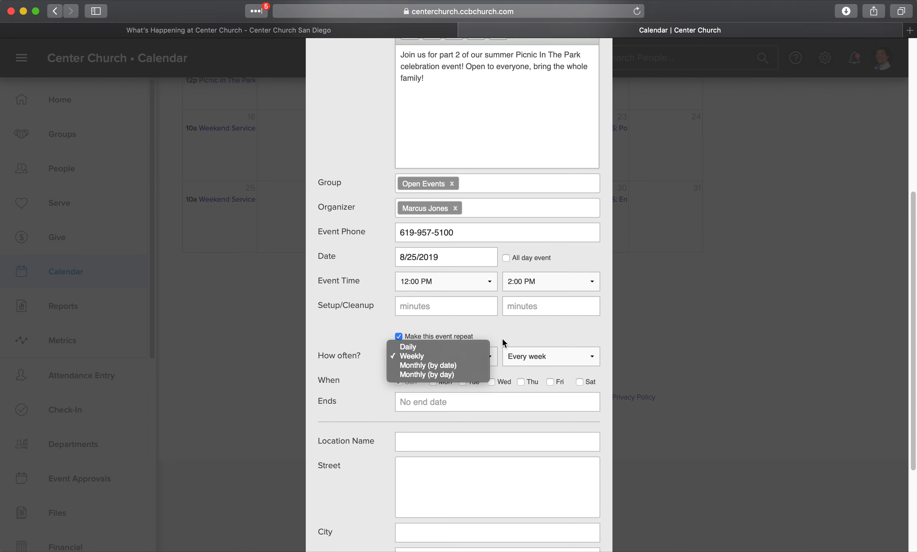
pyautogui.click(521, 330)
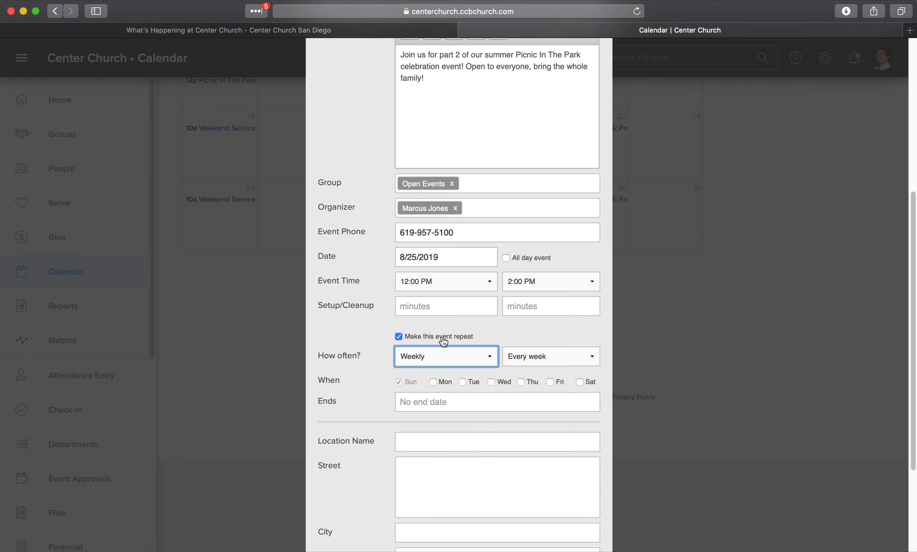
pyautogui.click(399, 337)
pyautogui.scroll(-3, 500, 349)
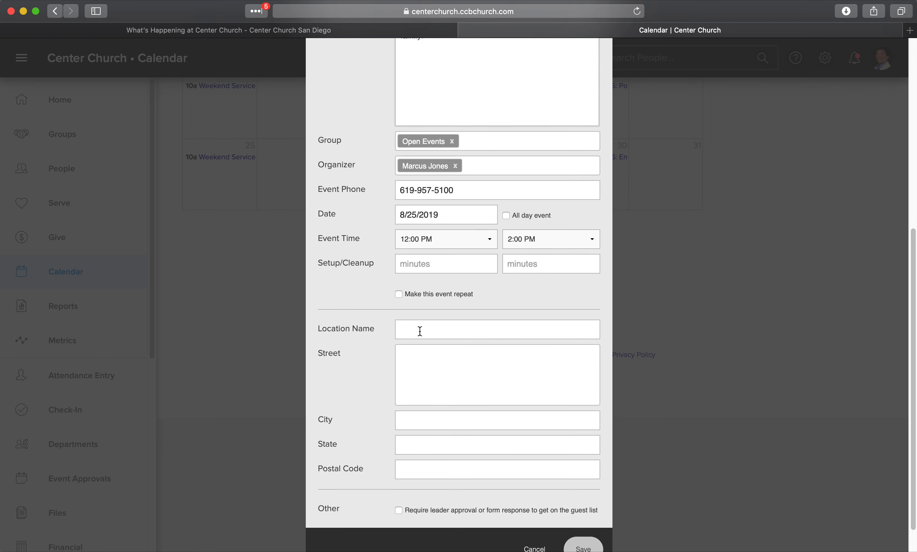
# - Enter the location as Balboa Park, 6th & Laurel, San Diego, CA 92103
pyautogui.scroll(-1, 420, 331)
pyautogui.click(431, 315)
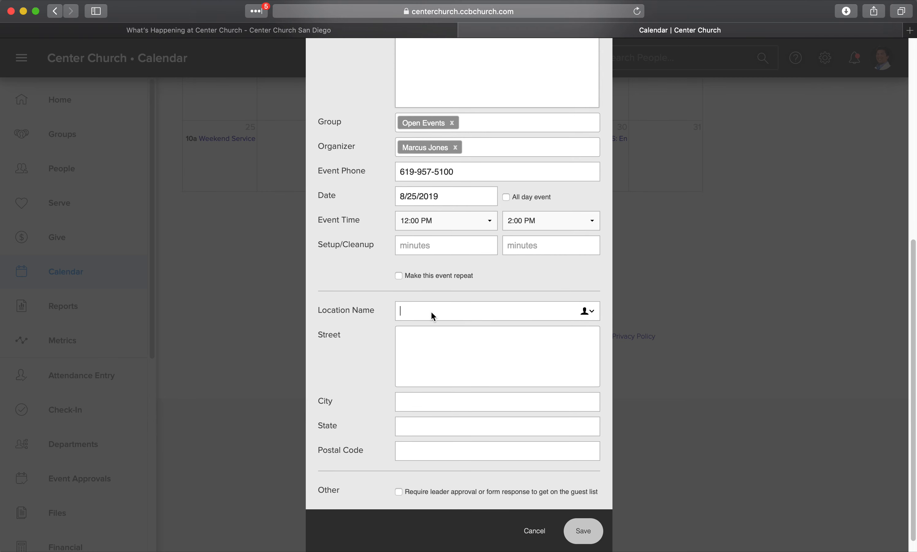
pyautogui.write('Balboa Park')
pyautogui.click(421, 331)
pyautogui.write('6th & Laurel')
pyautogui.click(415, 403)
pyautogui.write('San Diego')
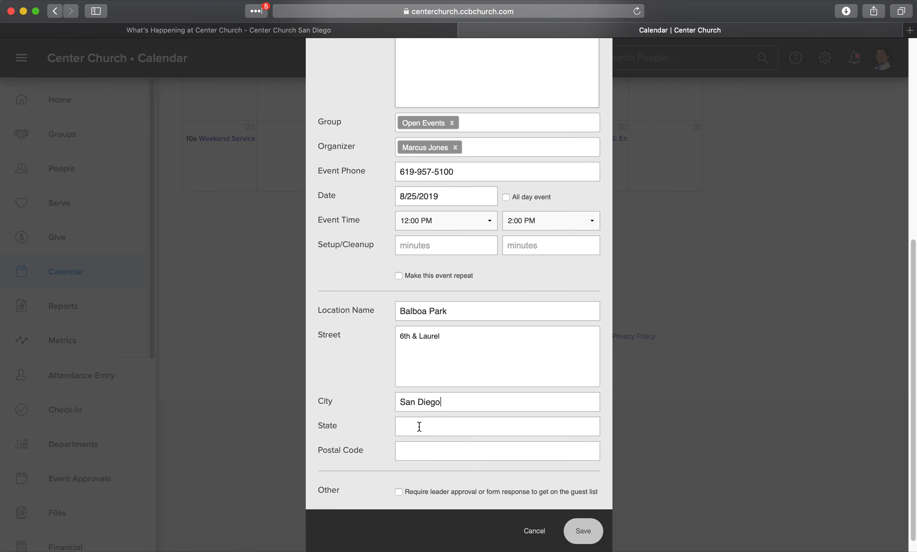
pyautogui.write('CA')
pyautogui.press('Tab')
pyautogui.write('92103')
pyautogui.scroll(-1, 487, 427)
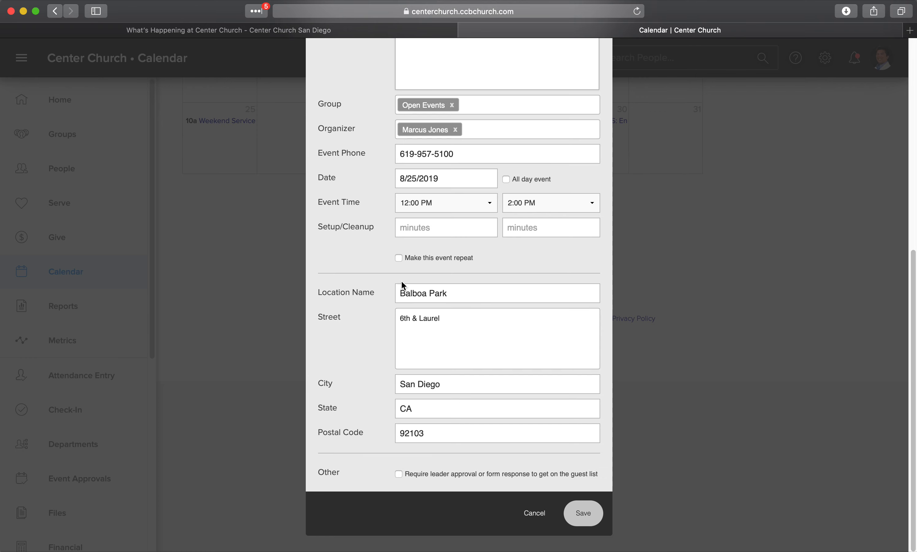
# - Scroll through the form to review the name, description, group, date, time and Balboa Park address
pyautogui.scroll(3, 354, 275)
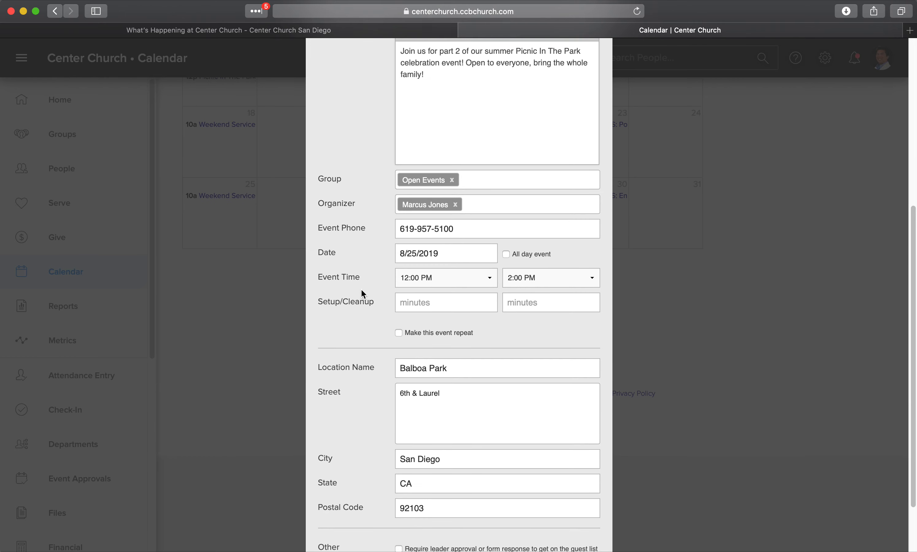
pyautogui.scroll(-3, 362, 292)
pyautogui.scroll(3, 364, 335)
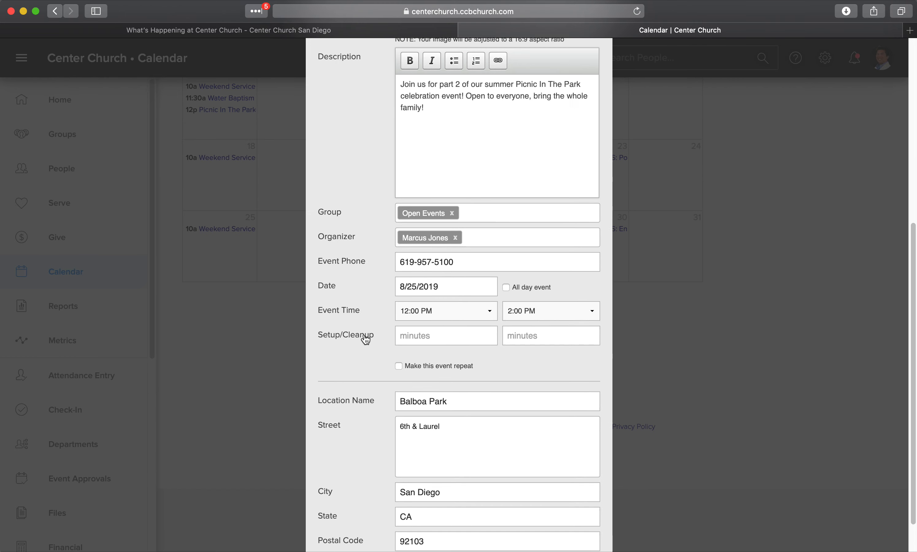
pyautogui.scroll(-3, 366, 339)
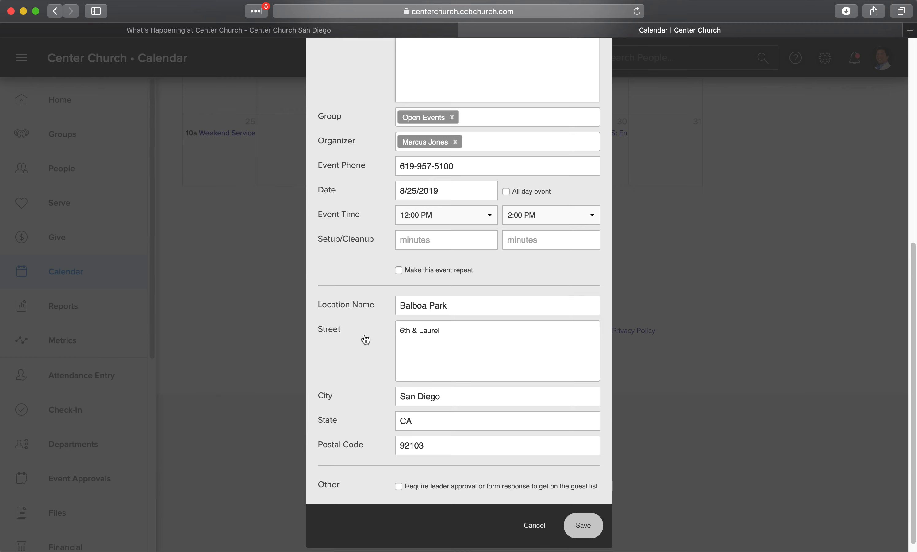
pyautogui.scroll(4, 367, 279)
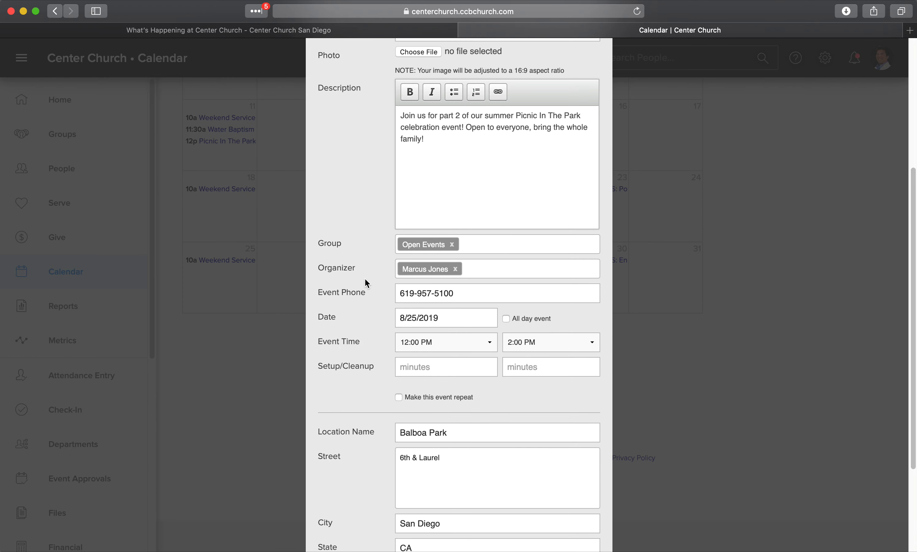
pyautogui.scroll(-4, 365, 283)
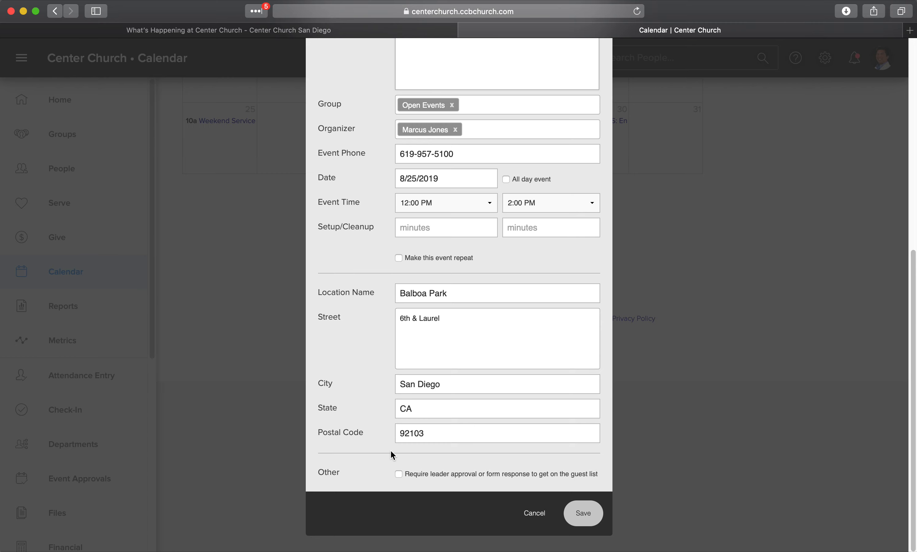
pyautogui.scroll(6, 369, 326)
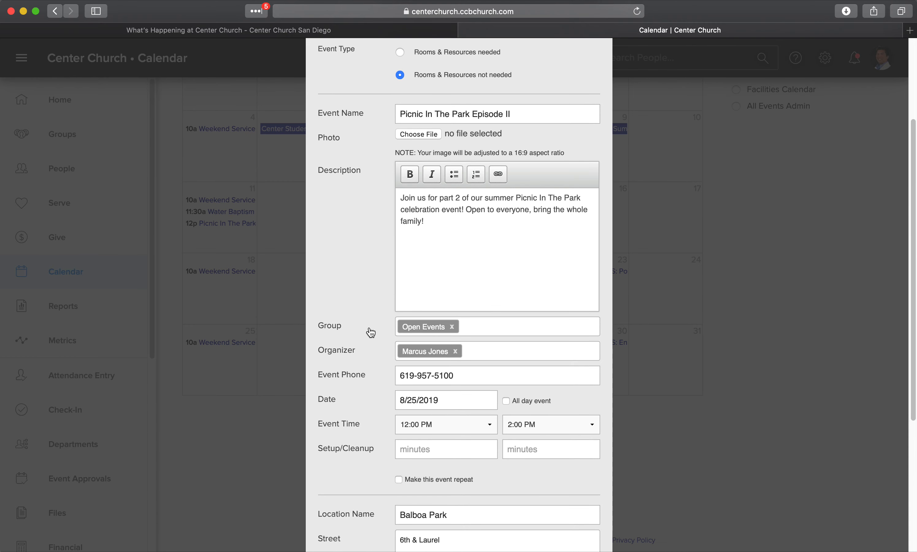
pyautogui.scroll(-6, 383, 266)
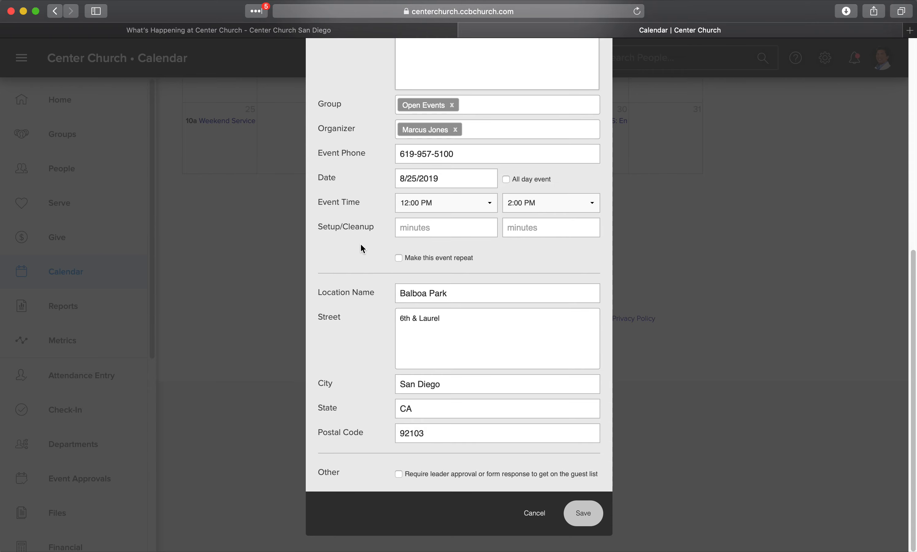
pyautogui.scroll(10, 362, 159)
pyautogui.scroll(3, 364, 163)
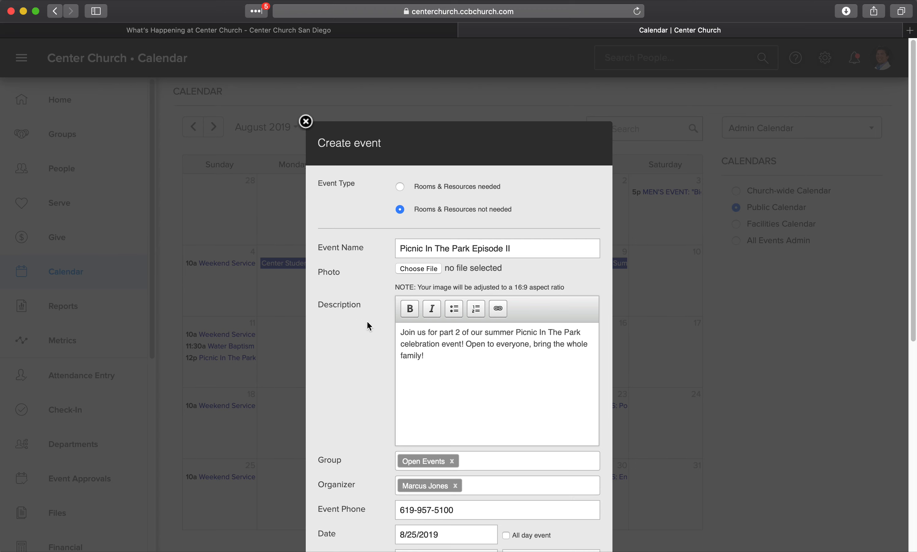
pyautogui.scroll(-5, 367, 345)
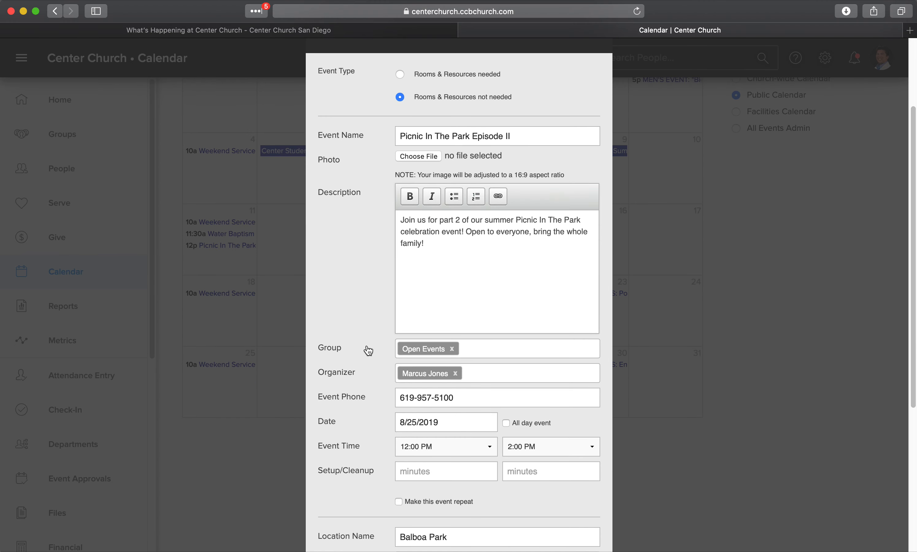
pyautogui.scroll(-5, 374, 255)
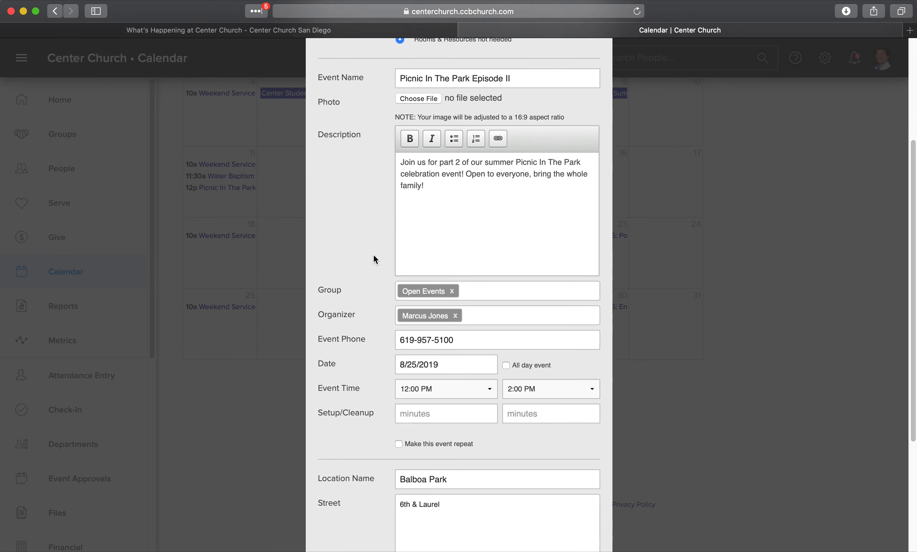
pyautogui.scroll(-5, 374, 256)
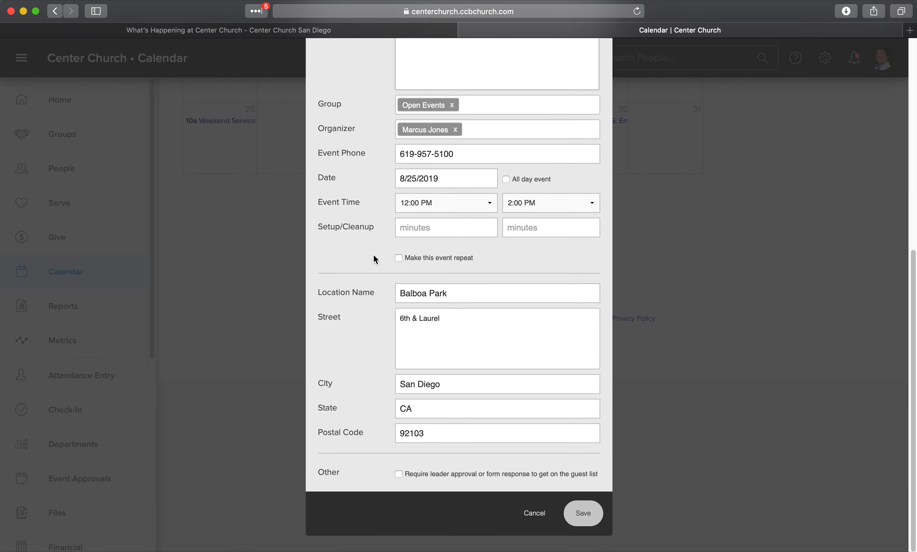
pyautogui.scroll(1, 373, 227)
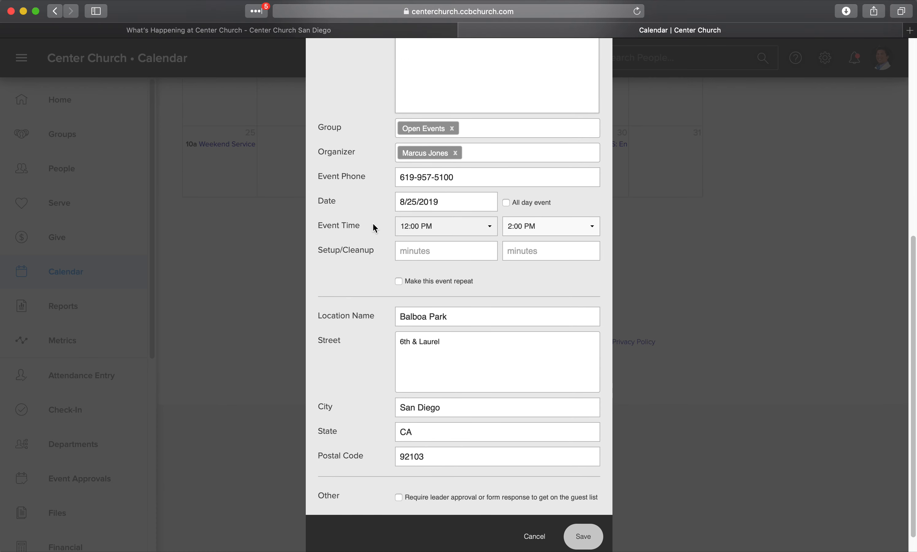
pyautogui.scroll(-1, 374, 225)
pyautogui.scroll(5, 342, 310)
pyautogui.scroll(-5, 349, 309)
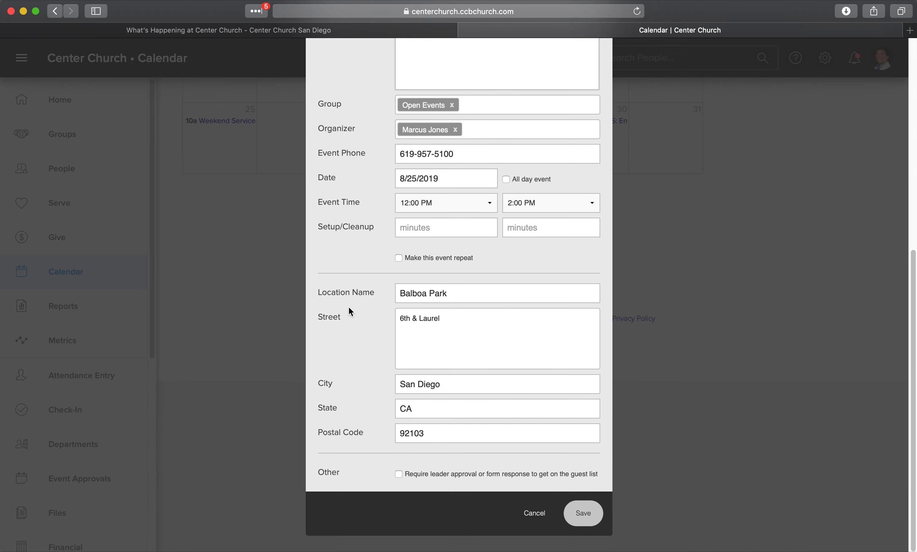
# - Save Picnic In The Park Episode II and add it to the Public calendar, confirming it shows Visible
pyautogui.click(584, 517)
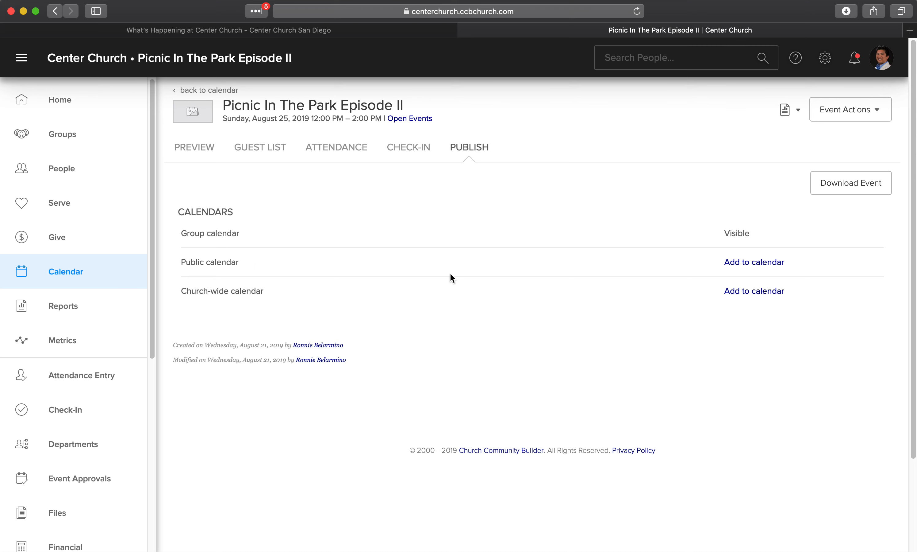
pyautogui.click(745, 263)
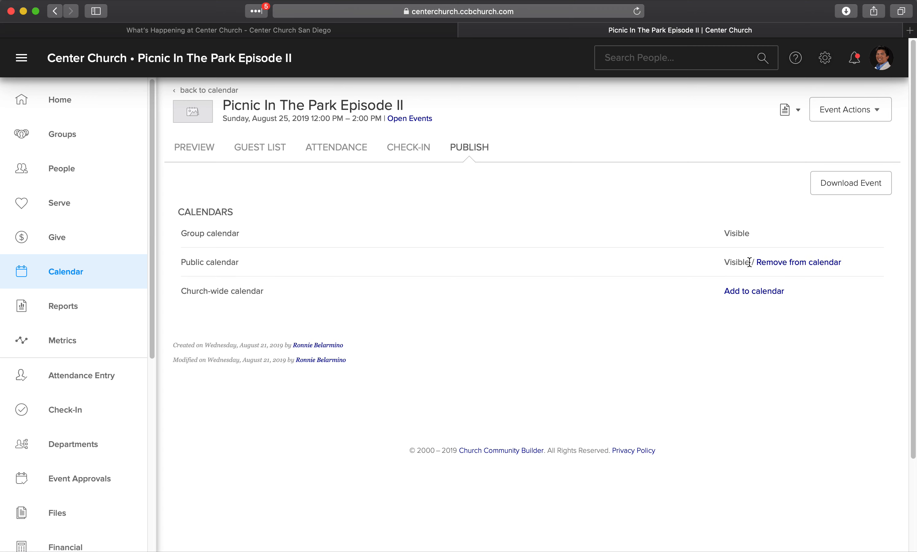
pyautogui.moveTo(750, 262); pyautogui.dragTo(721, 262)
# - Reload the Center Church website calendar and scroll to the picnic on Sunday, August 25
pyautogui.click(663, 300)
pyautogui.click(390, 31)
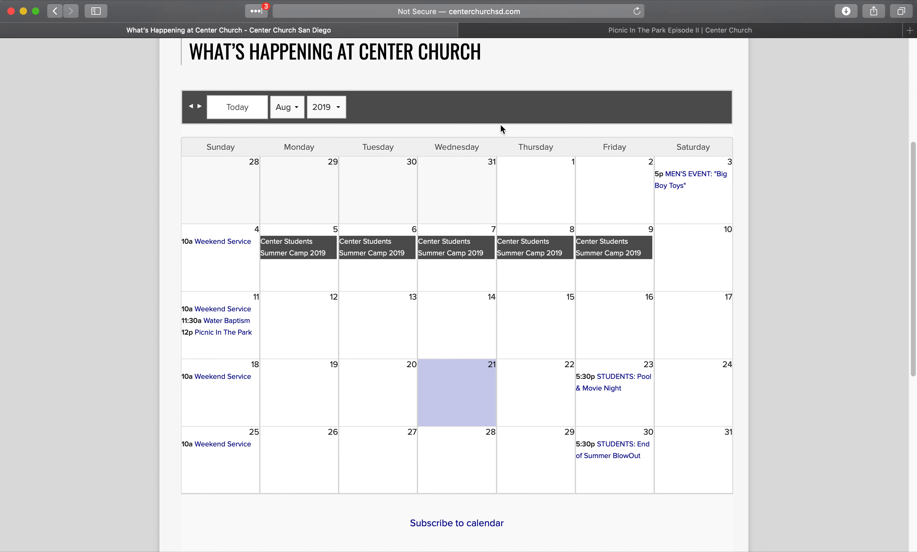
pyautogui.scroll(6, 501, 124)
pyautogui.scroll(-6, 501, 124)
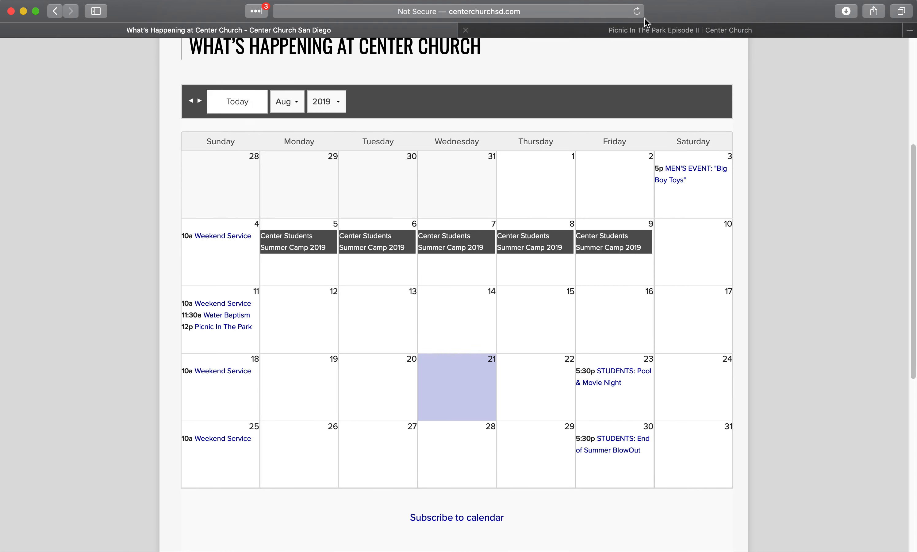
pyautogui.click(637, 12)
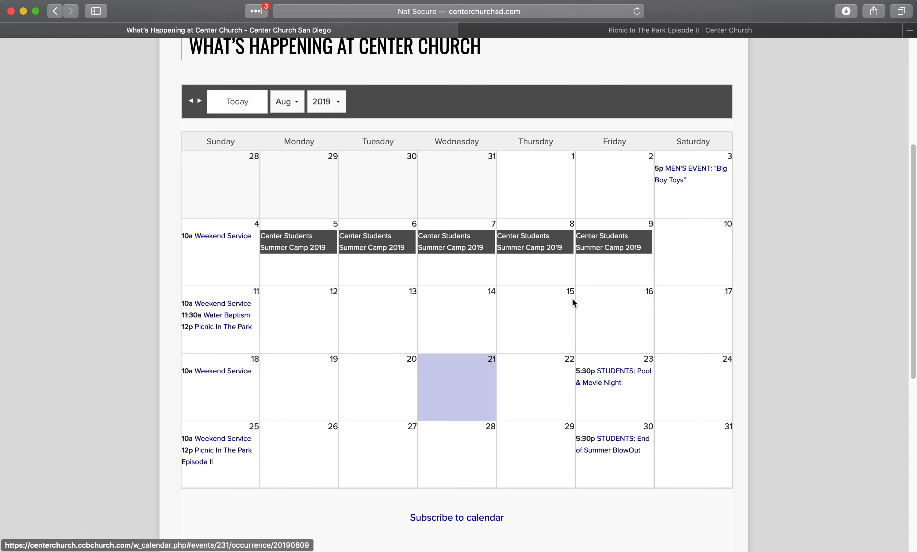
pyautogui.scroll(-2, 573, 298)
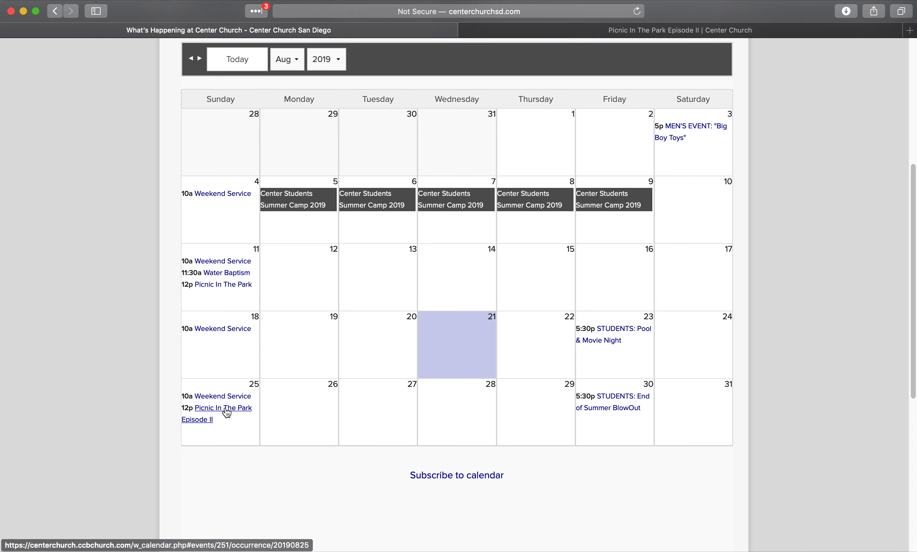
# - Open the 12p Picnic In The Park Episode II entry on August 25 to view its details
pyautogui.click(226, 410)
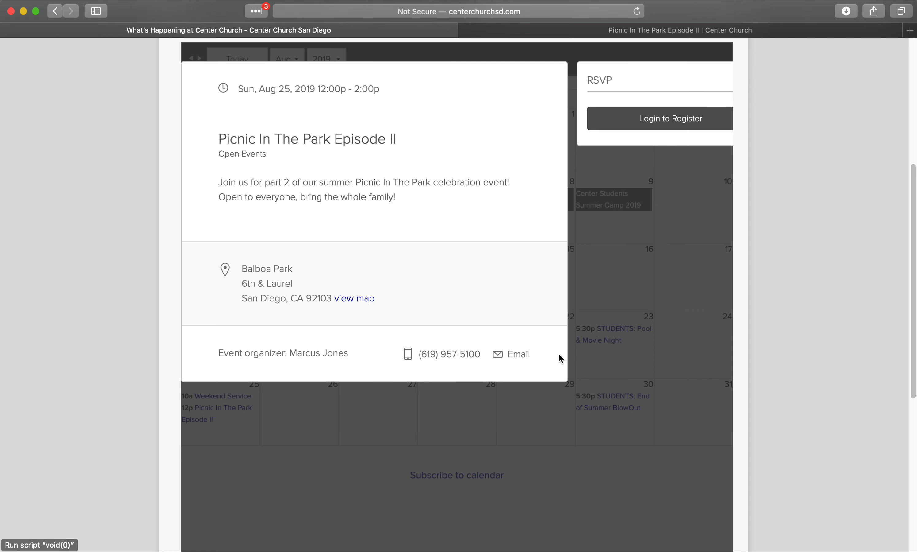
pyautogui.scroll(2, 639, 262)
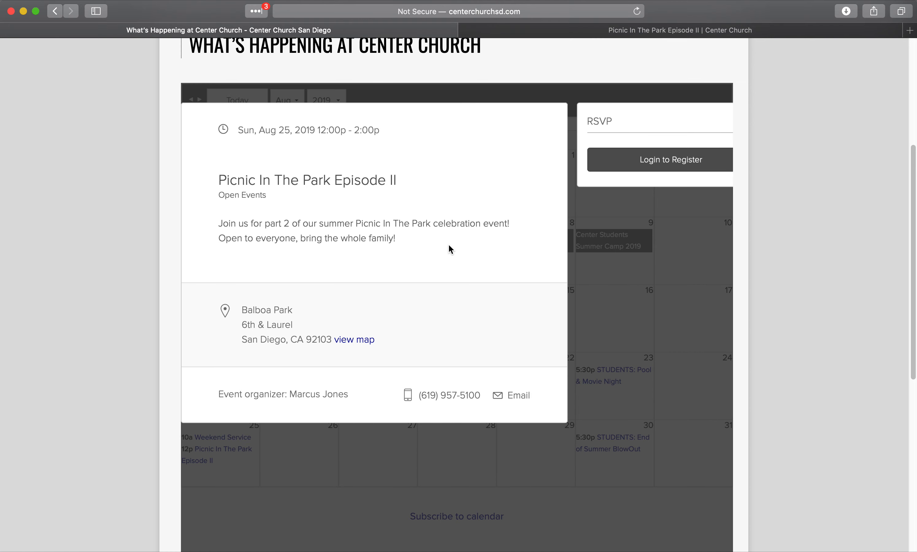
pyautogui.scroll(2, 450, 244)
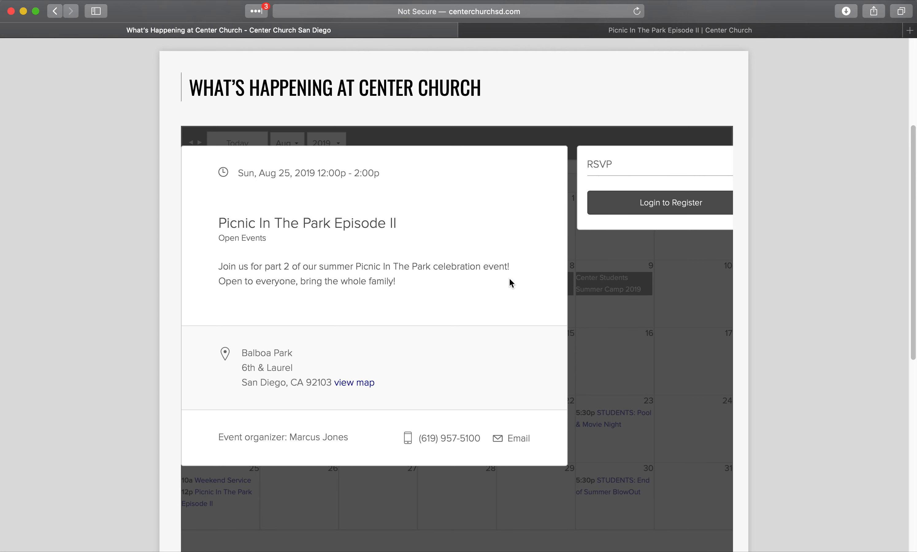
# - Follow Login to Register to the login page, then go back to the August 2019 calendar
pyautogui.click(648, 207)
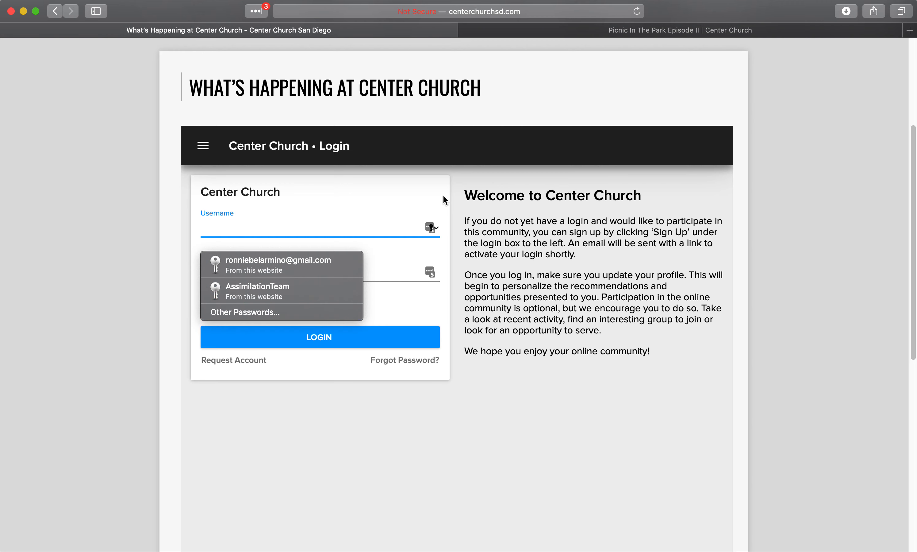
pyautogui.click(56, 12)
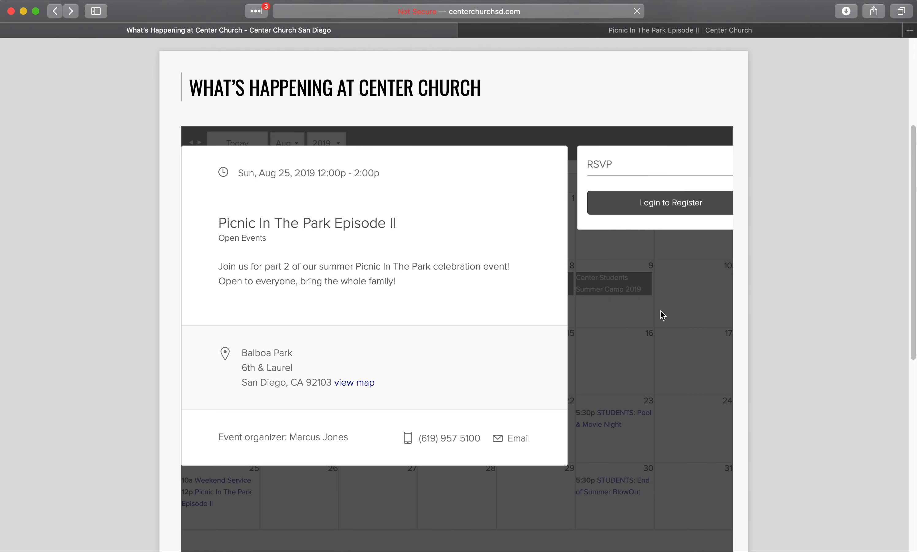
pyautogui.scroll(-4, 662, 312)
pyautogui.scroll(2, 663, 313)
# - Close the event details popup and look over the August 2019 calendar
pyautogui.click(674, 255)
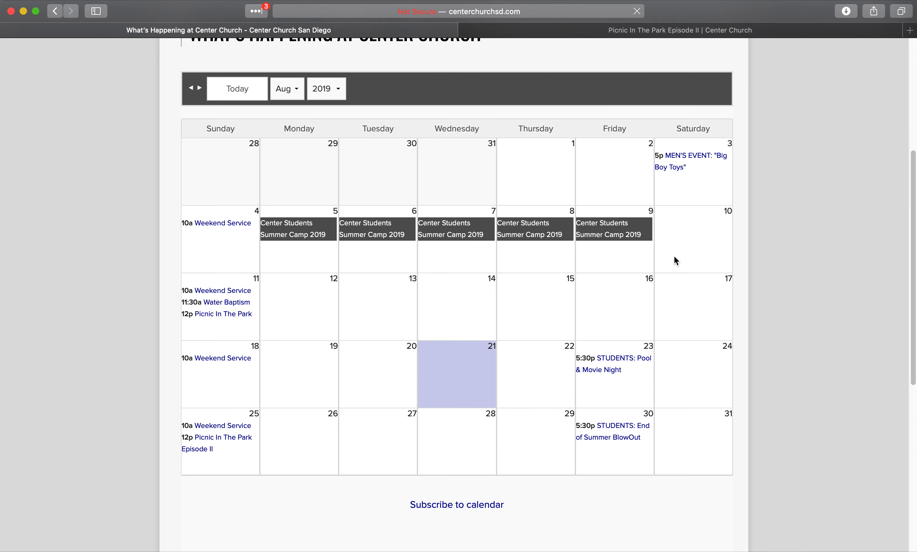
pyautogui.scroll(5, 630, 368)
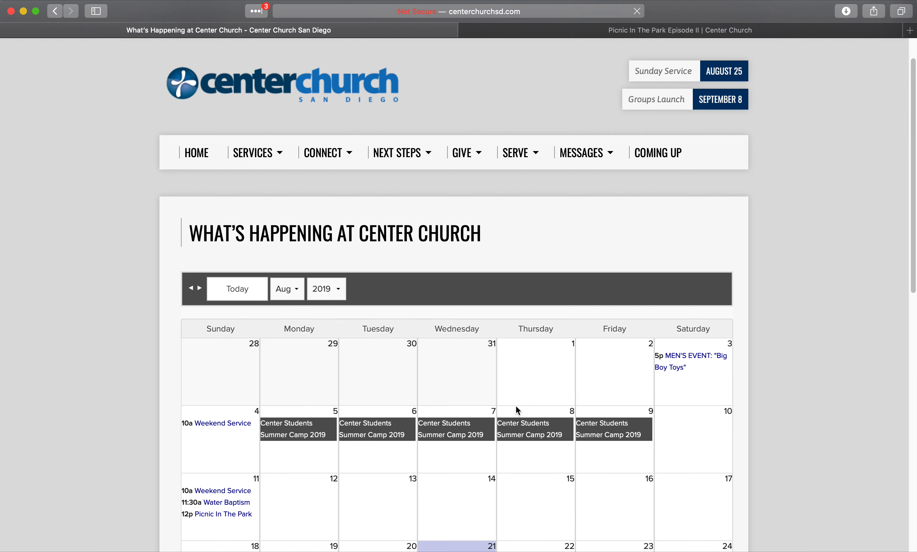
pyautogui.scroll(-3, 559, 409)
pyautogui.scroll(-3, 552, 311)
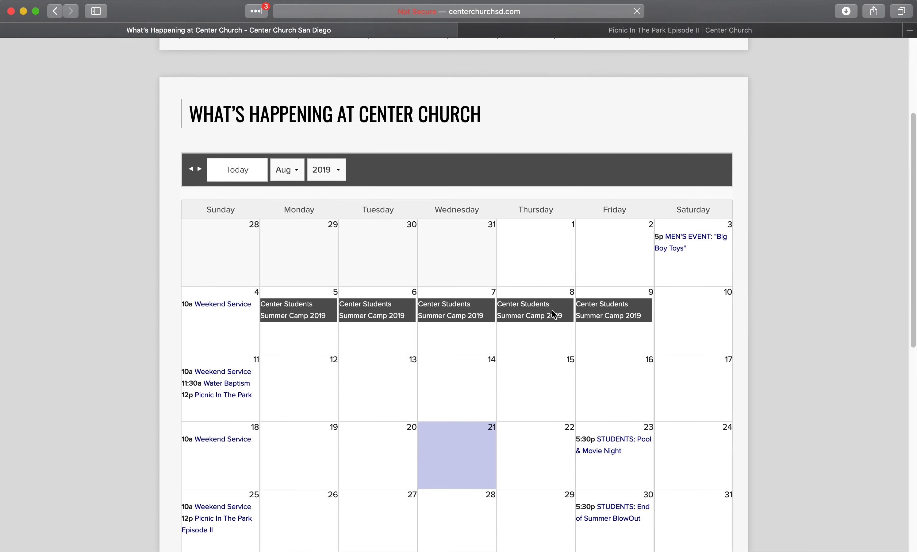
pyautogui.scroll(7, 644, 266)
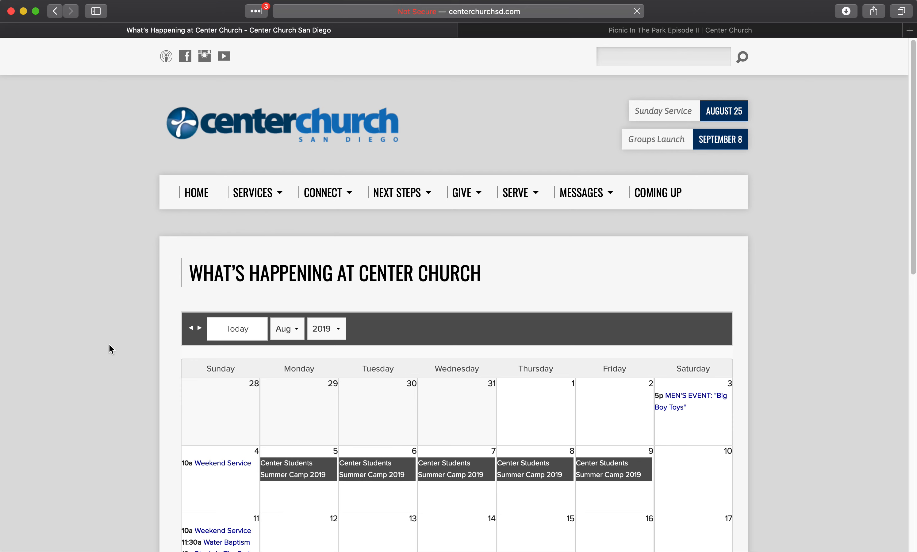
# - Reopen the Picnic In The Park Episode II details from the August 25 cell
pyautogui.scroll(-4, 351, 380)
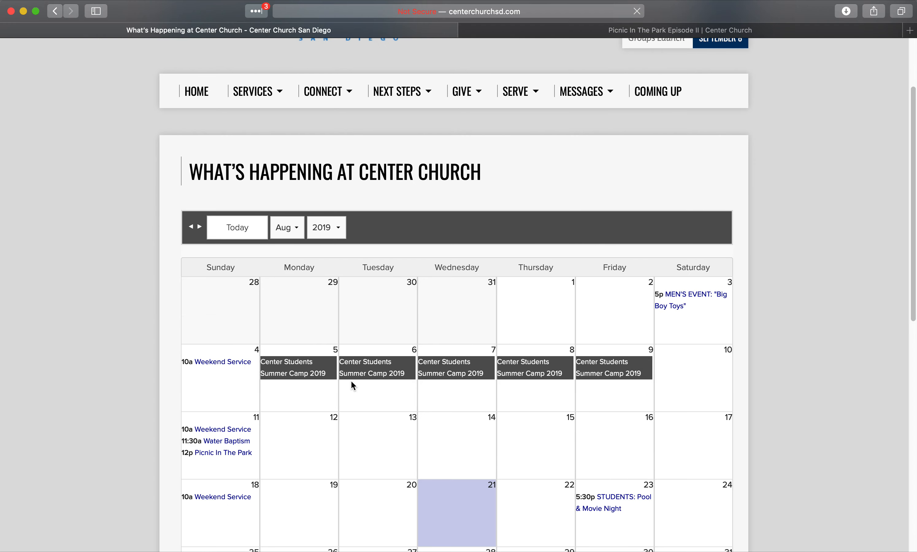
pyautogui.scroll(-3, 351, 382)
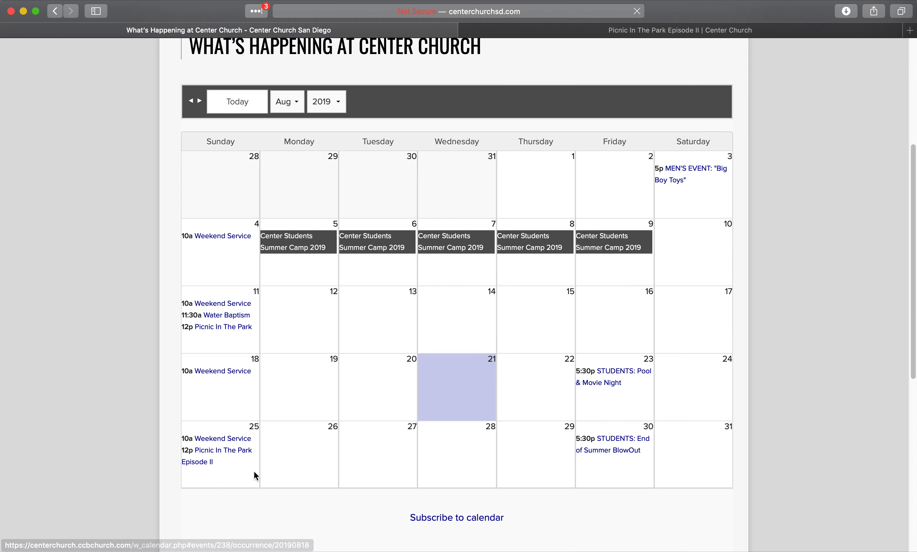
pyautogui.click(219, 452)
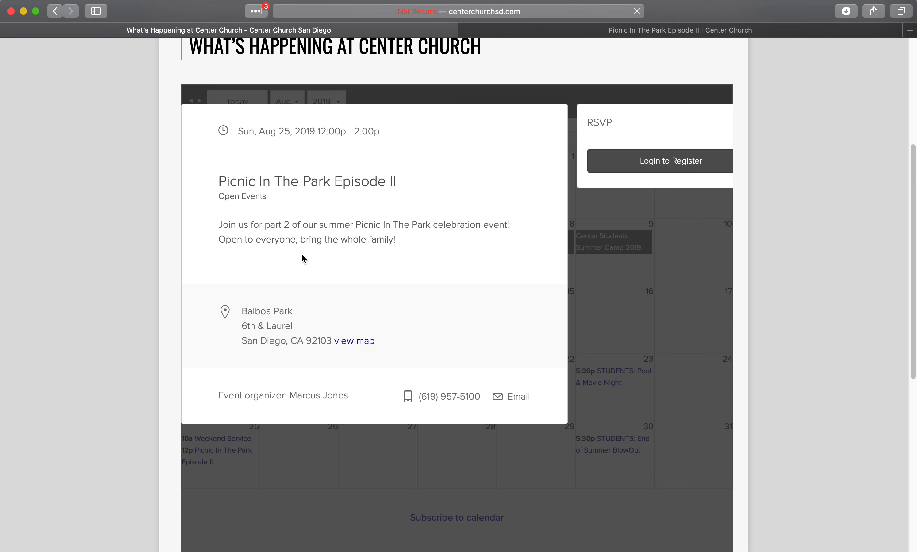
pyautogui.scroll(6, 484, 267)
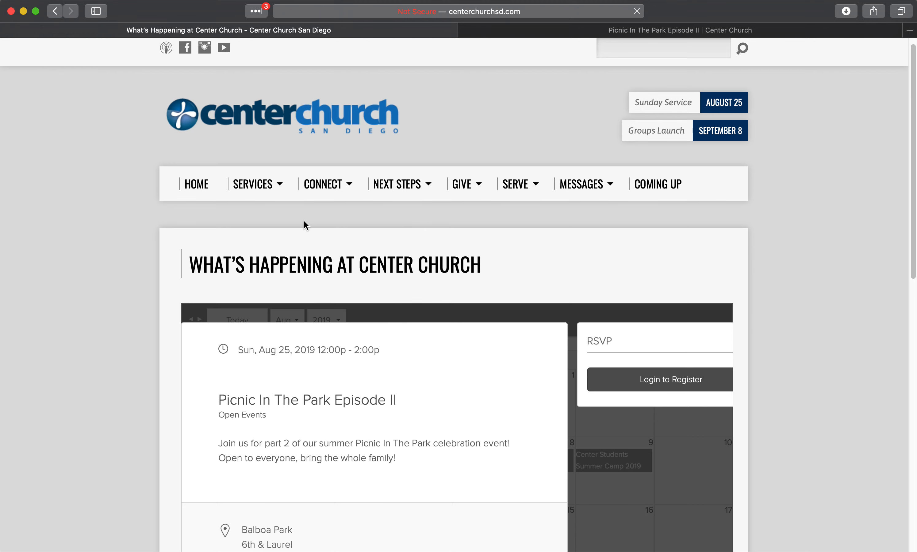
pyautogui.scroll(1, 109, 241)
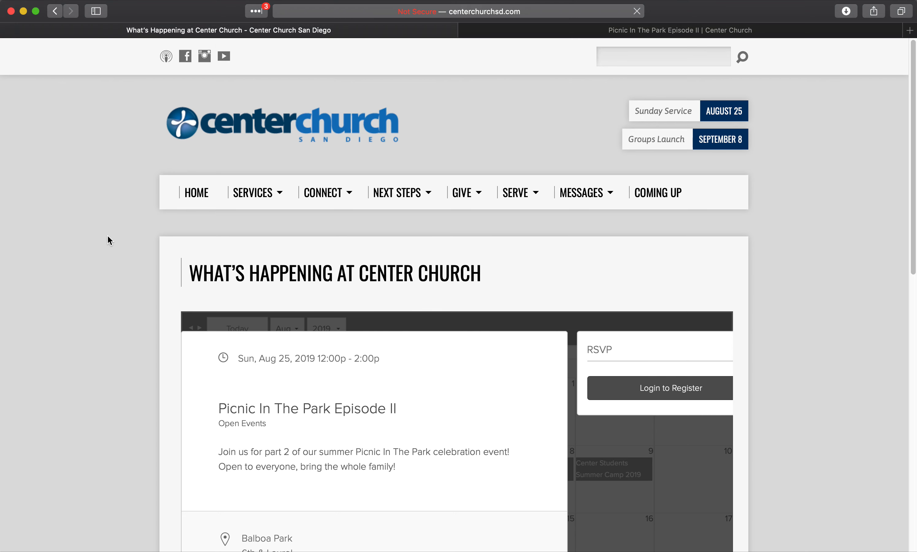